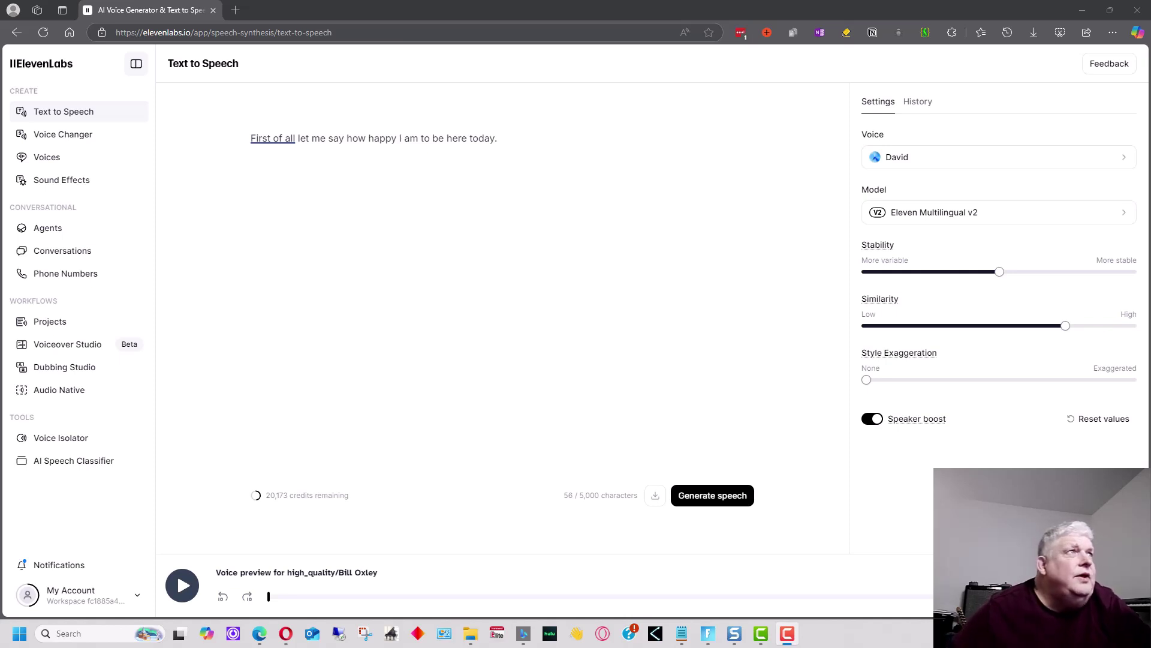
# Step: Start a new dub in Dubbing Studio and name the project "How to Use ChatGPT’s Web Search for Up-to-Date Information"
pyautogui.click(66, 377)
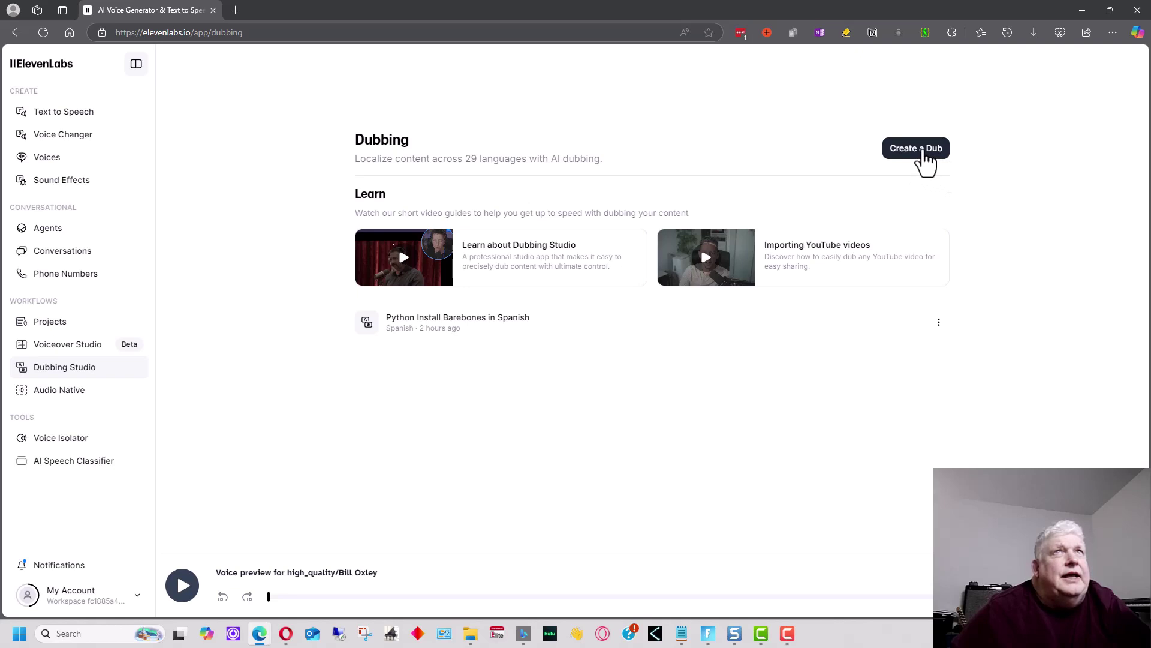
pyautogui.click(923, 155)
pyautogui.click(540, 132)
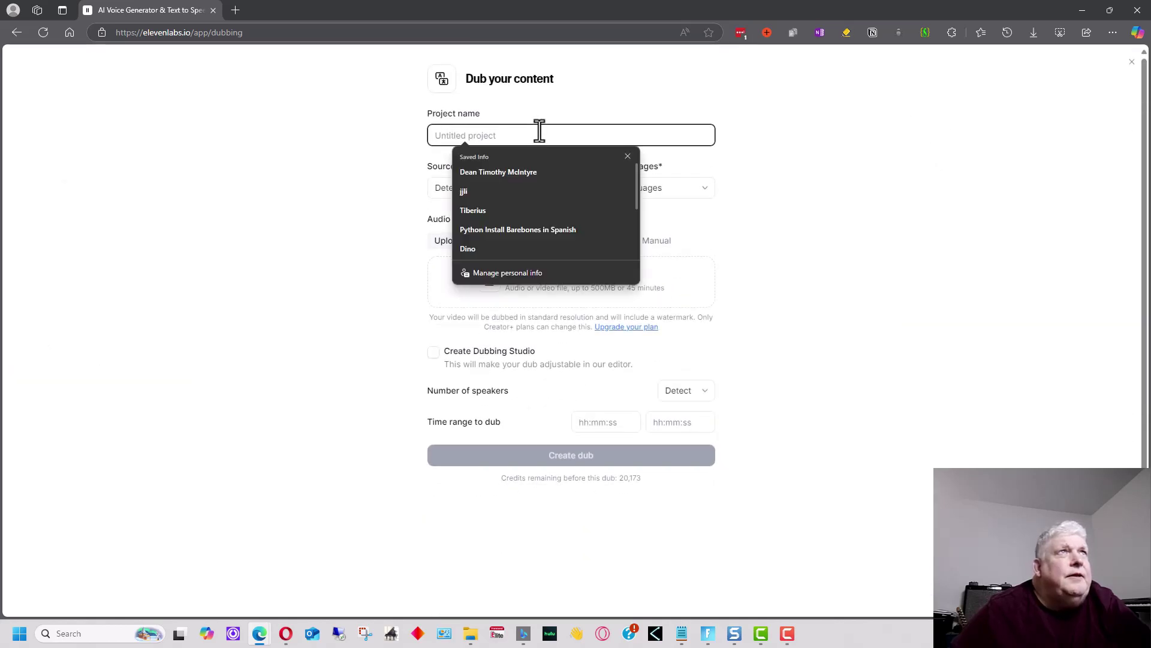
pyautogui.click(790, 183)
pyautogui.click(553, 135)
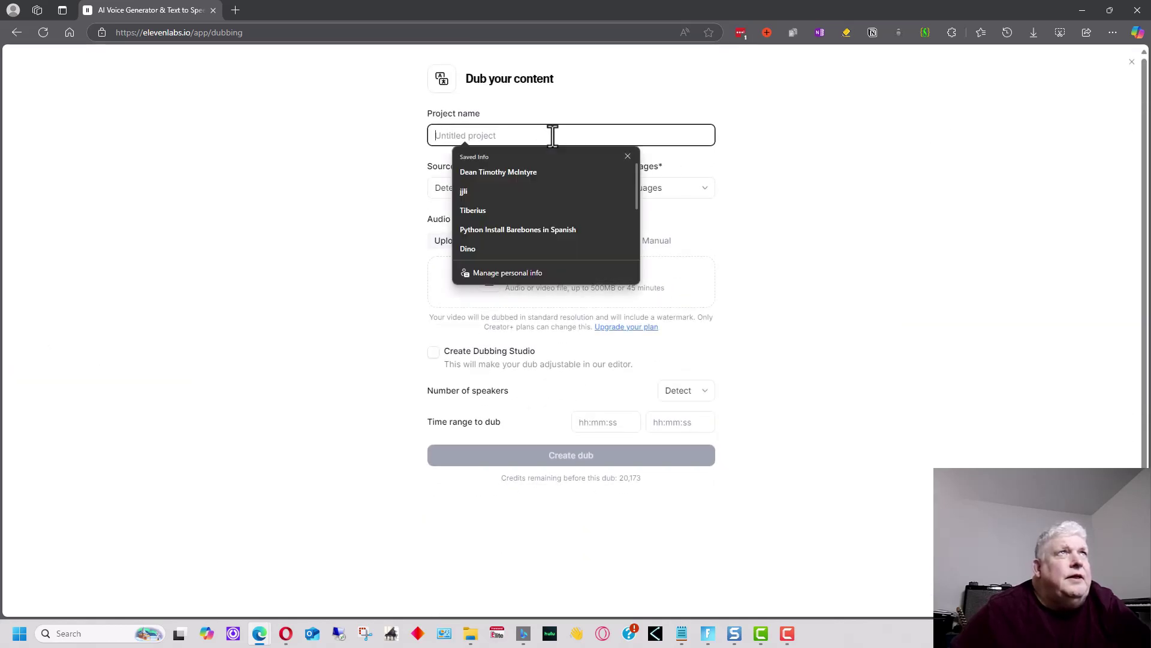
pyautogui.write('How to Use ChatGPT’s Web Search for Up-to-Date Information')
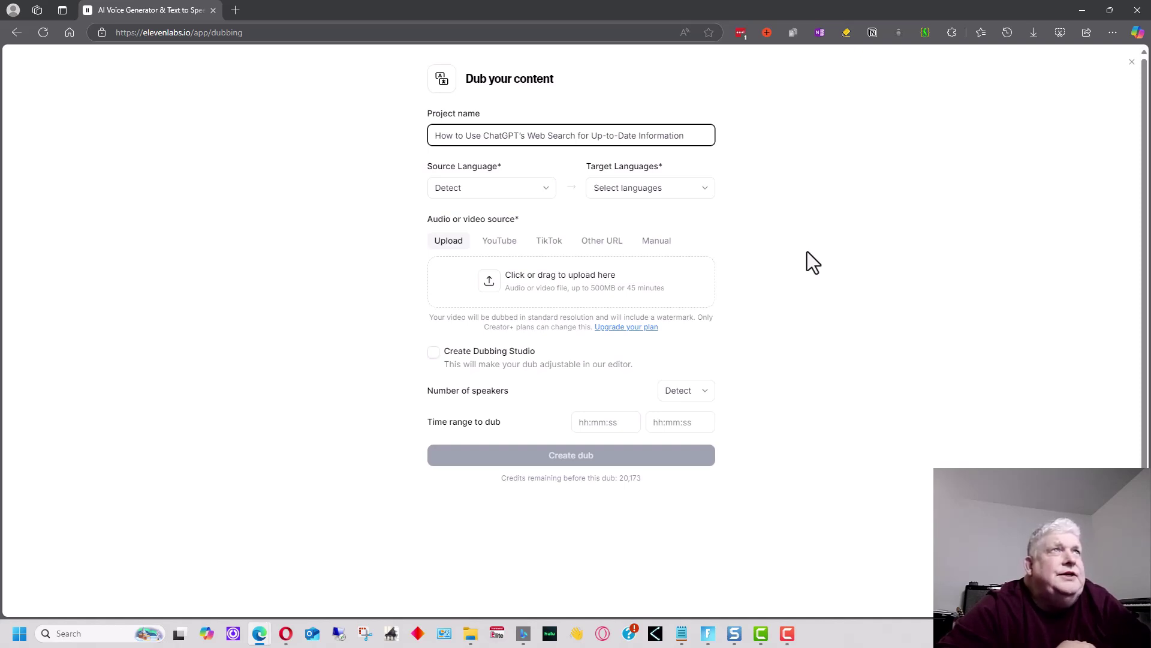
# Step: Set the dub's source language to English and its target language to Spanish
pyautogui.click(545, 190)
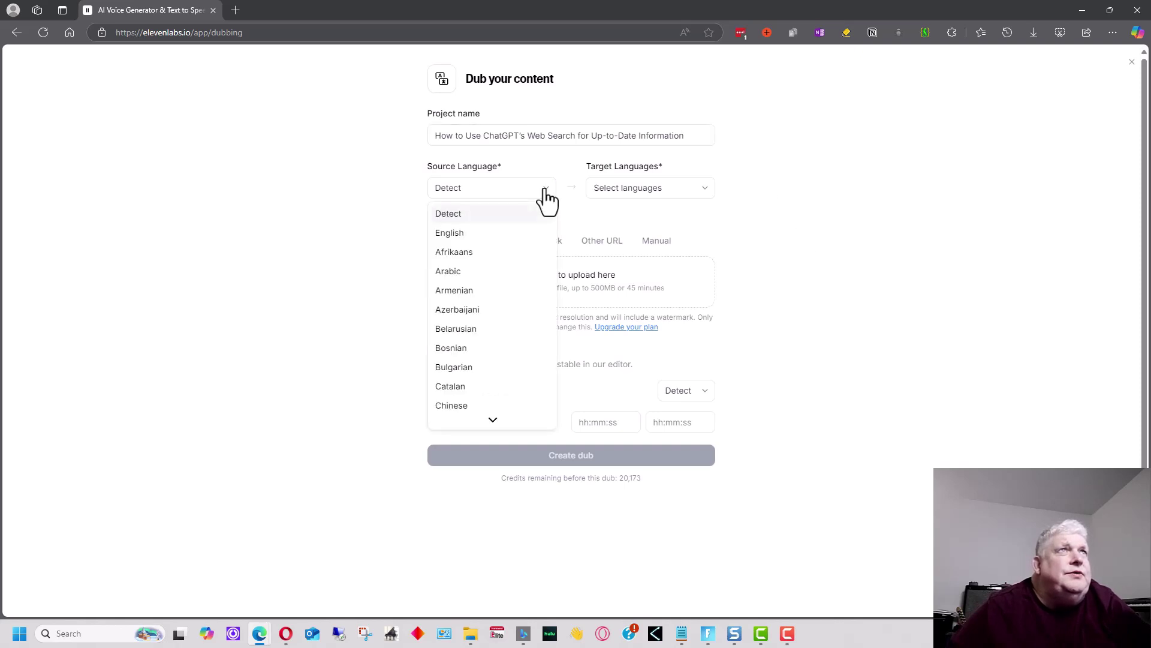
pyautogui.click(500, 235)
pyautogui.click(696, 189)
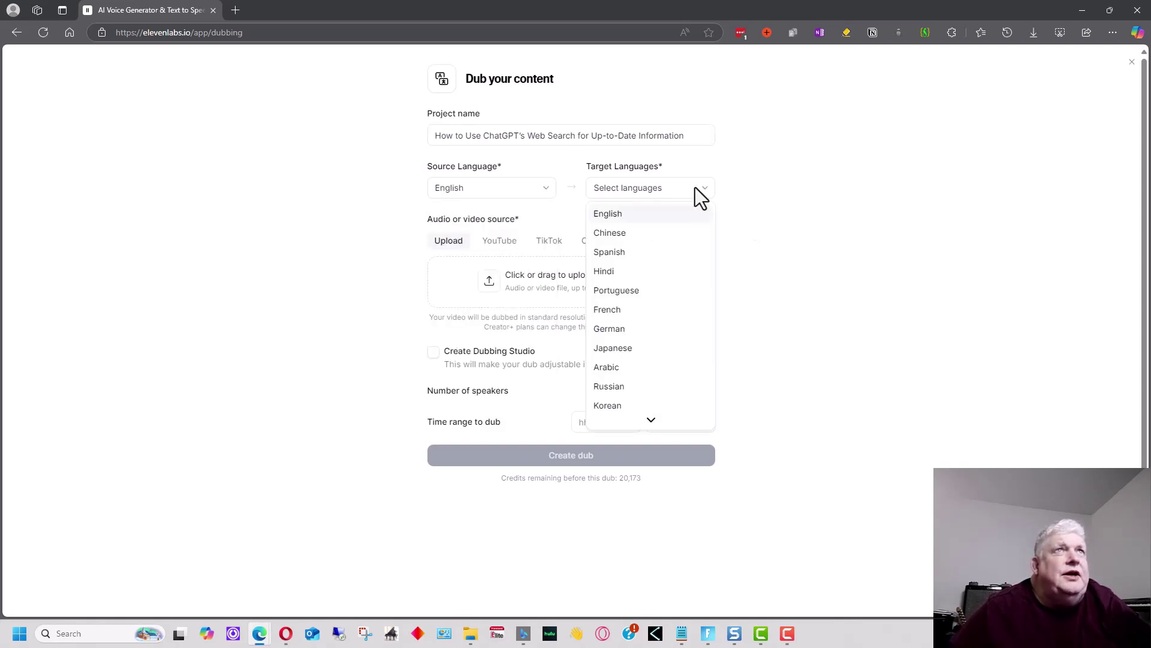
pyautogui.scroll(-4, 666, 402)
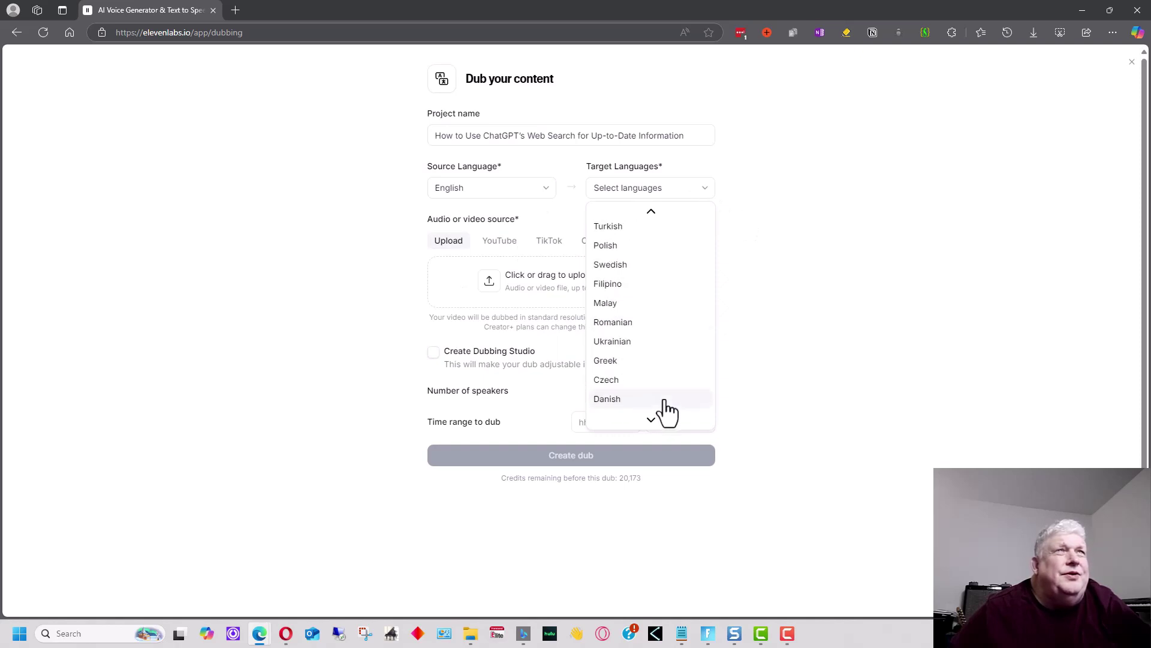
pyautogui.scroll(-2, 662, 408)
pyautogui.scroll(1, 659, 401)
pyautogui.scroll(5, 663, 312)
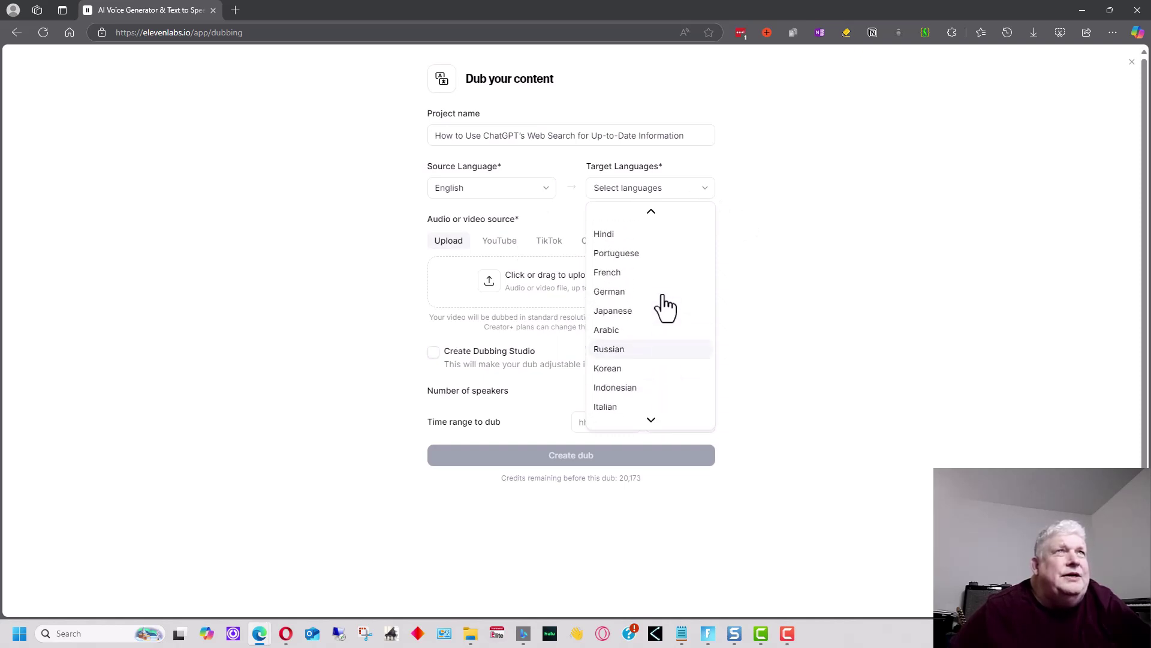
pyautogui.scroll(2, 664, 303)
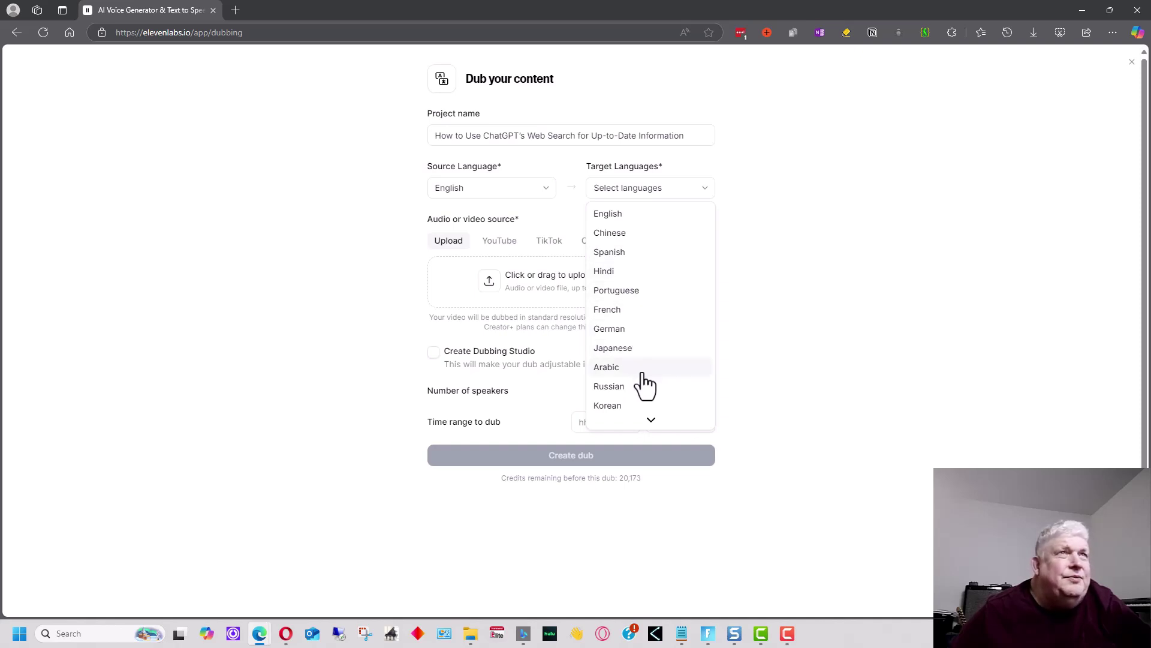
pyautogui.moveTo(647, 418)
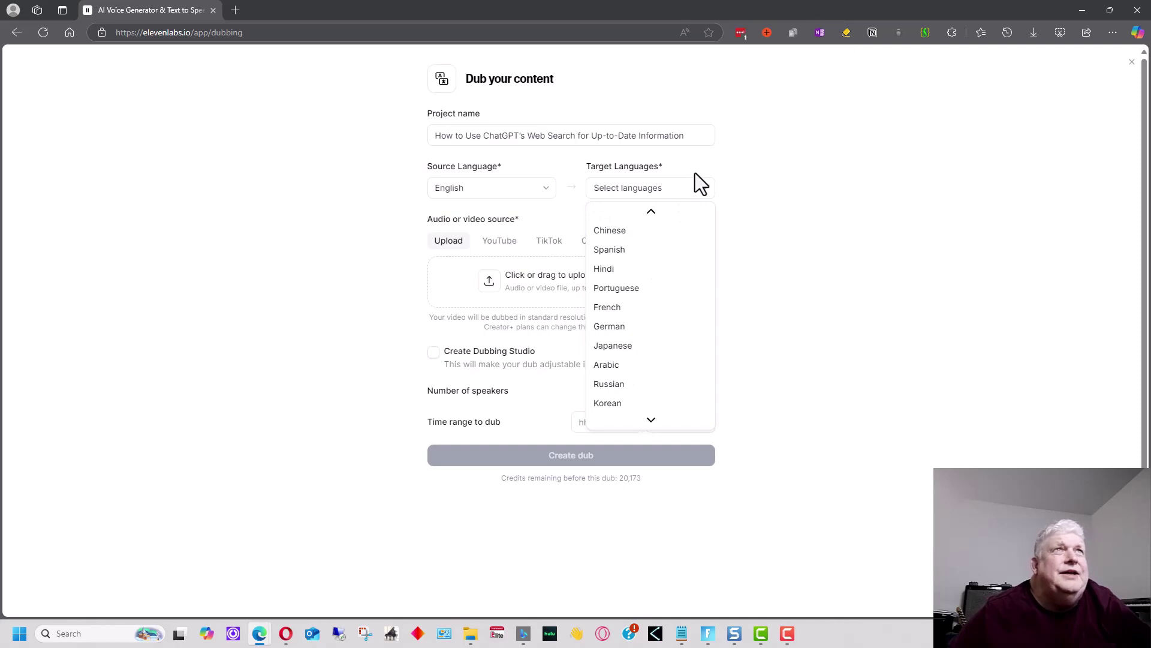
pyautogui.moveTo(651, 213)
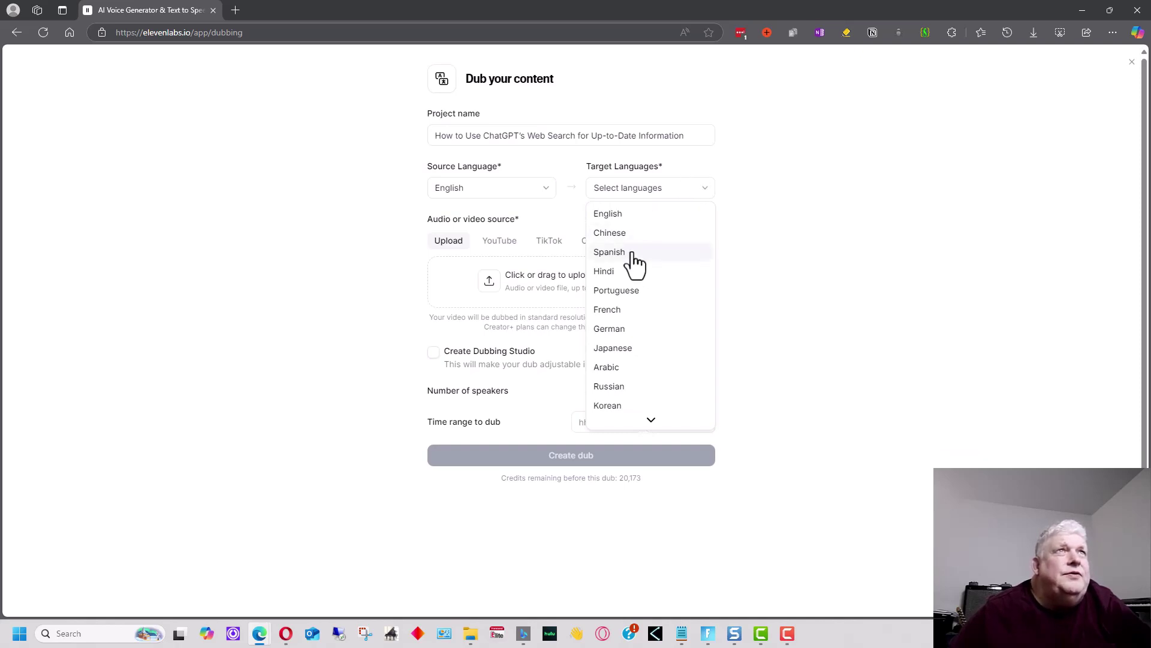
pyautogui.click(633, 254)
pyautogui.click(897, 268)
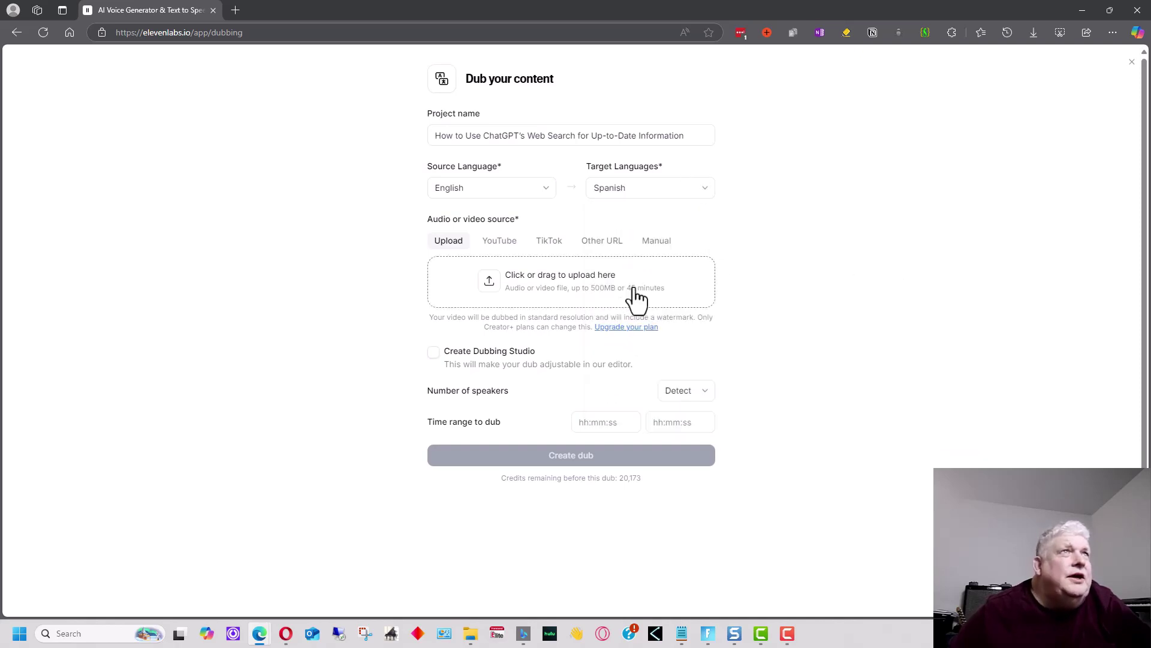
# Step: Upload the "ChatGPT - How to Use ..." video file as the source for the dub
pyautogui.click(553, 277)
pyautogui.doubleClick(203, 216)
pyautogui.scroll(-1, 742, 293)
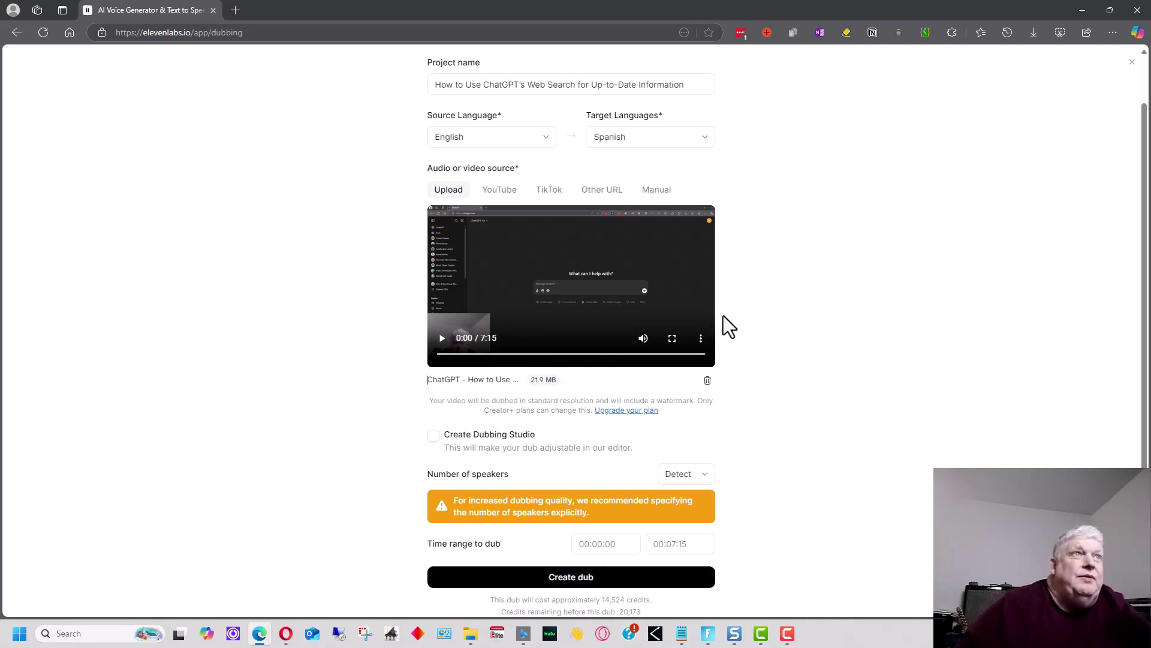
# Step: Enable Create Dubbing Studio so the dub is editable, and set the number of speakers to 1
pyautogui.click(433, 436)
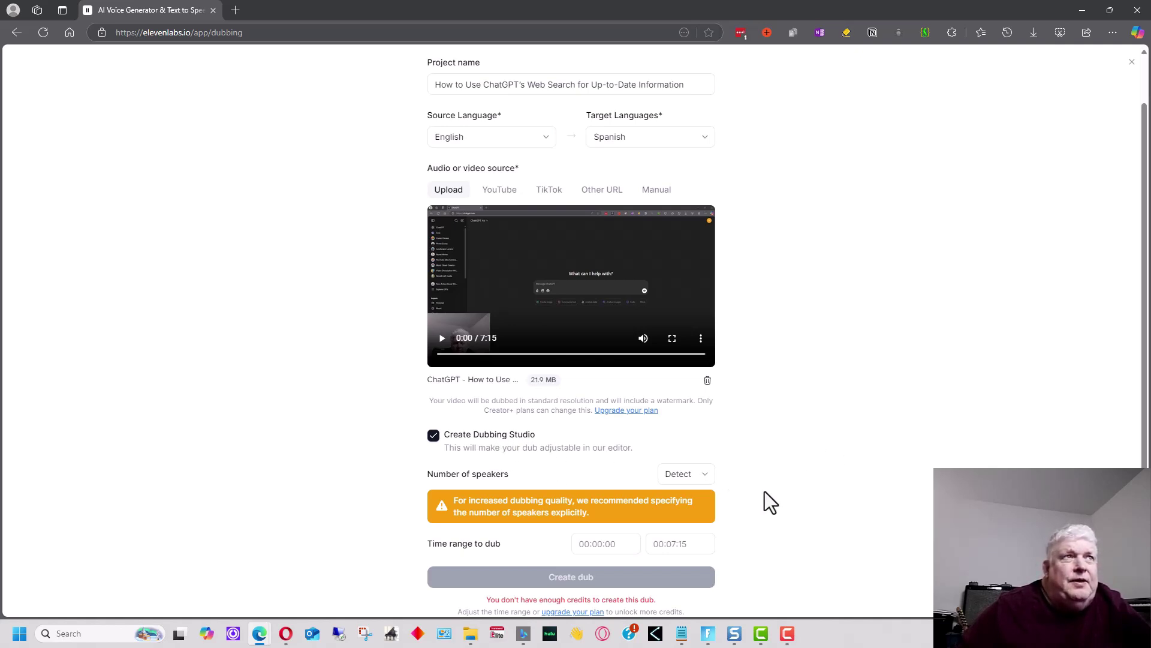
pyautogui.click(705, 487)
pyautogui.click(682, 312)
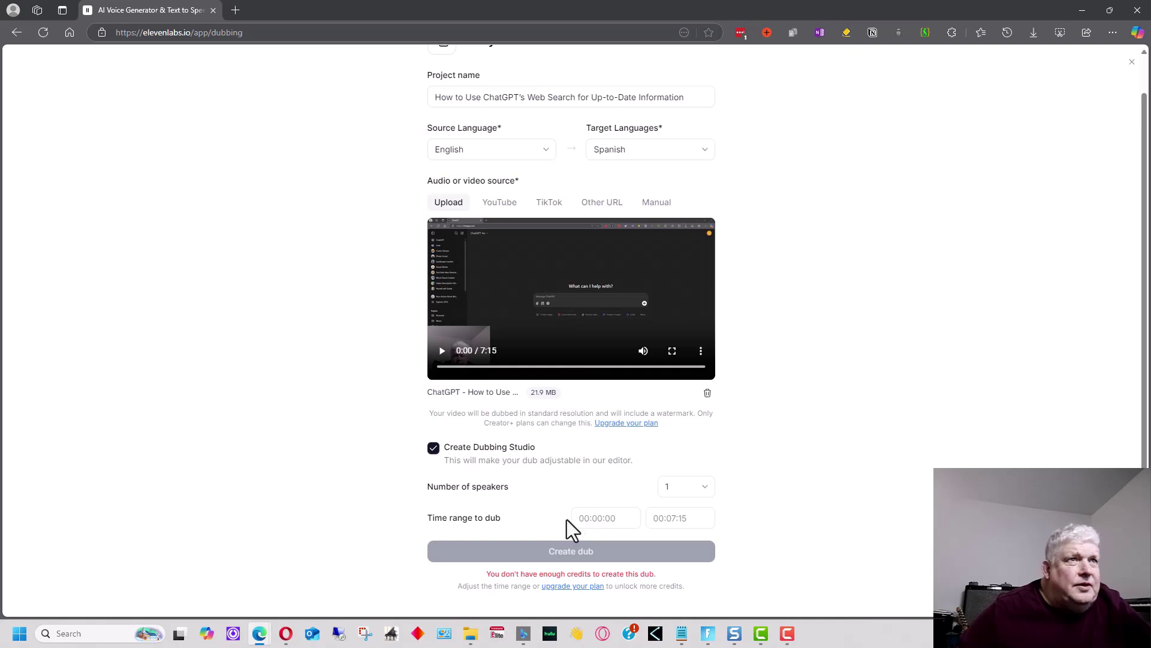
# Step: Set the end of the time range to dub to 0:20 and create the dub
pyautogui.click(698, 519)
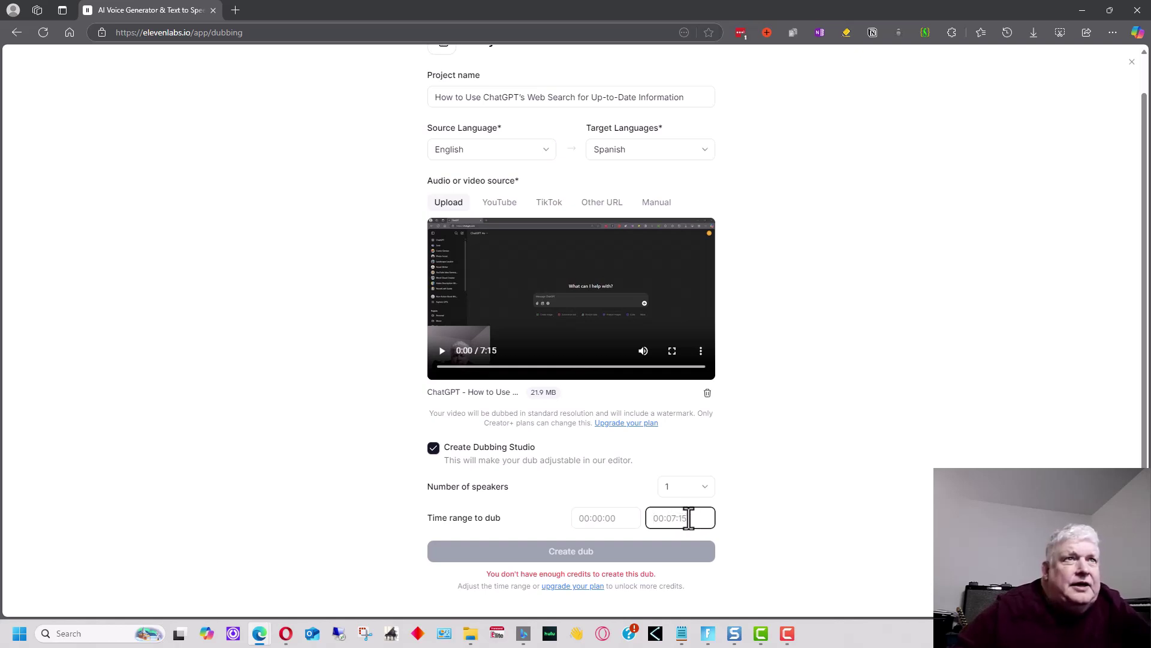
pyautogui.write('0')
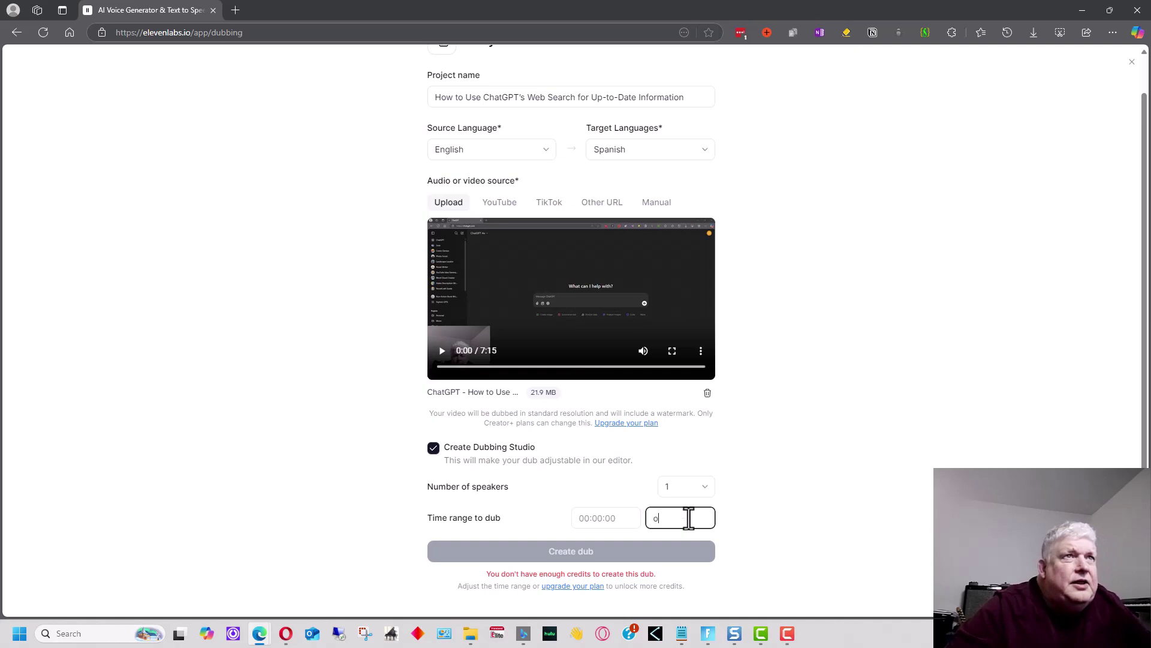
pyautogui.press('BackSpace')
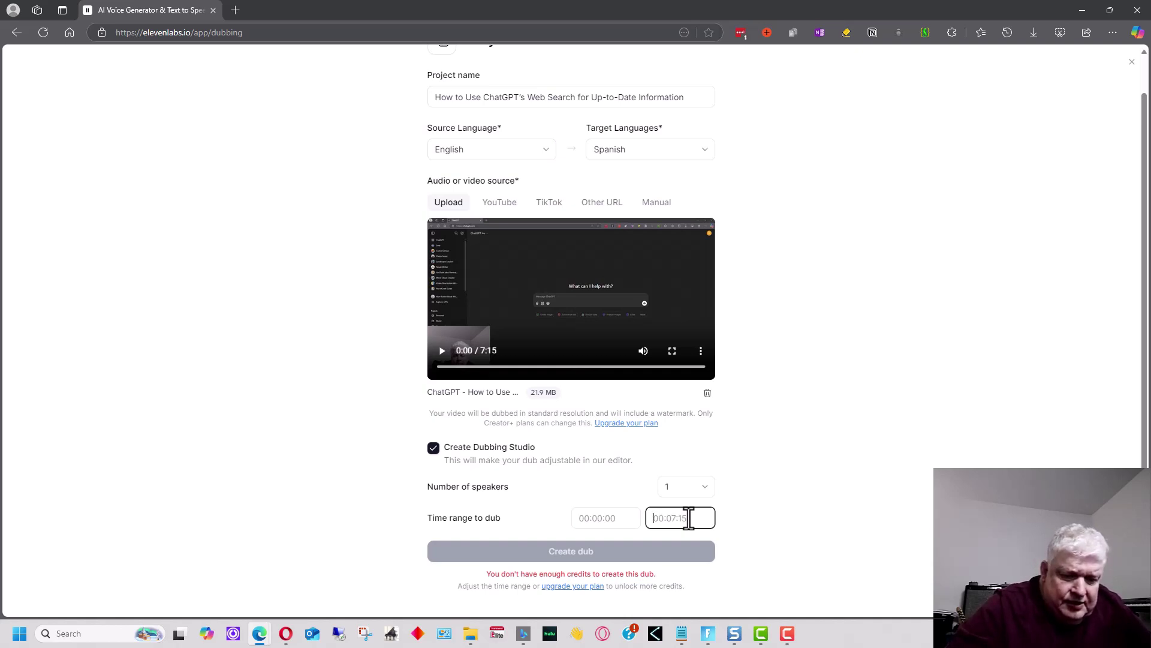
pyautogui.write('0:')
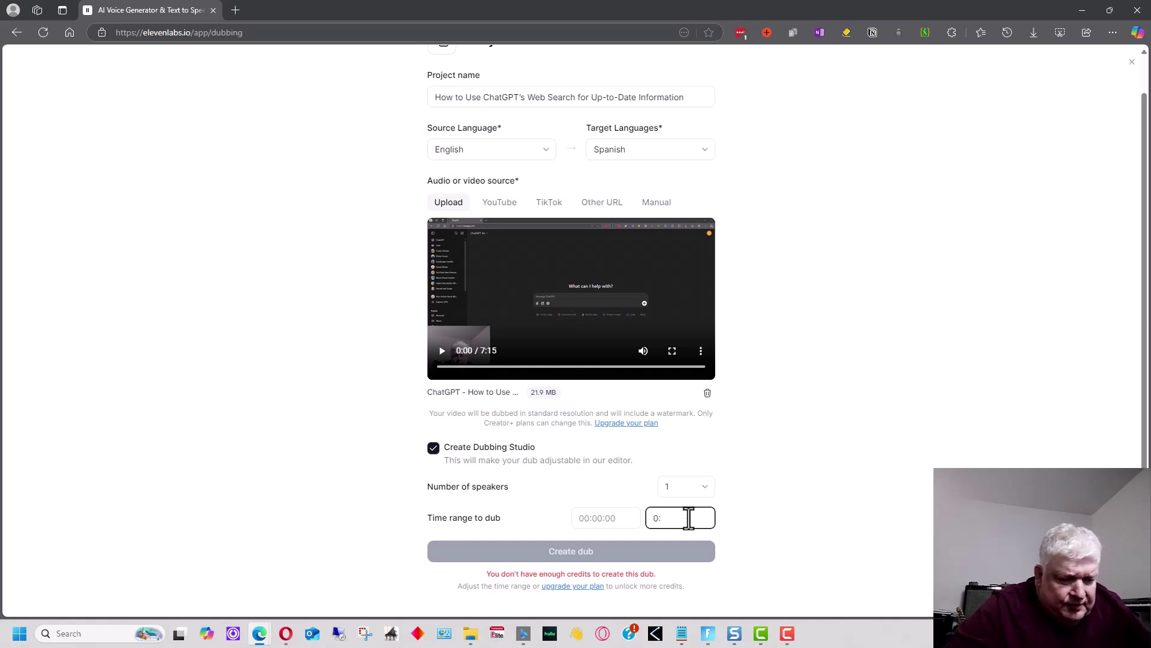
pyautogui.write('20')
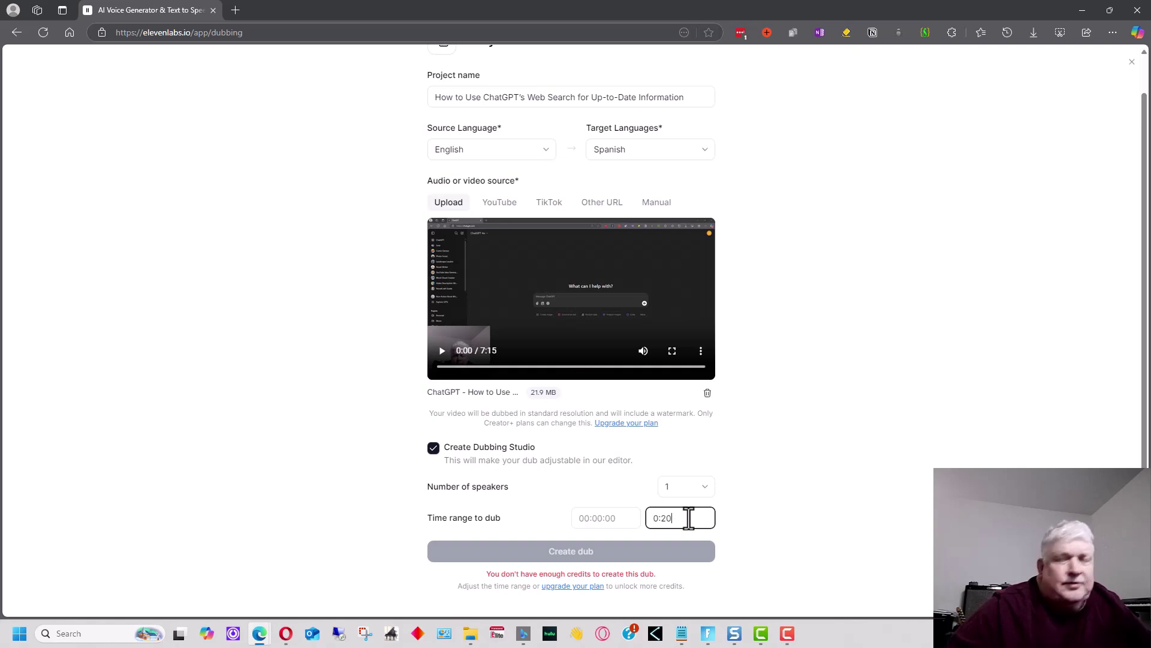
pyautogui.press('Tab')
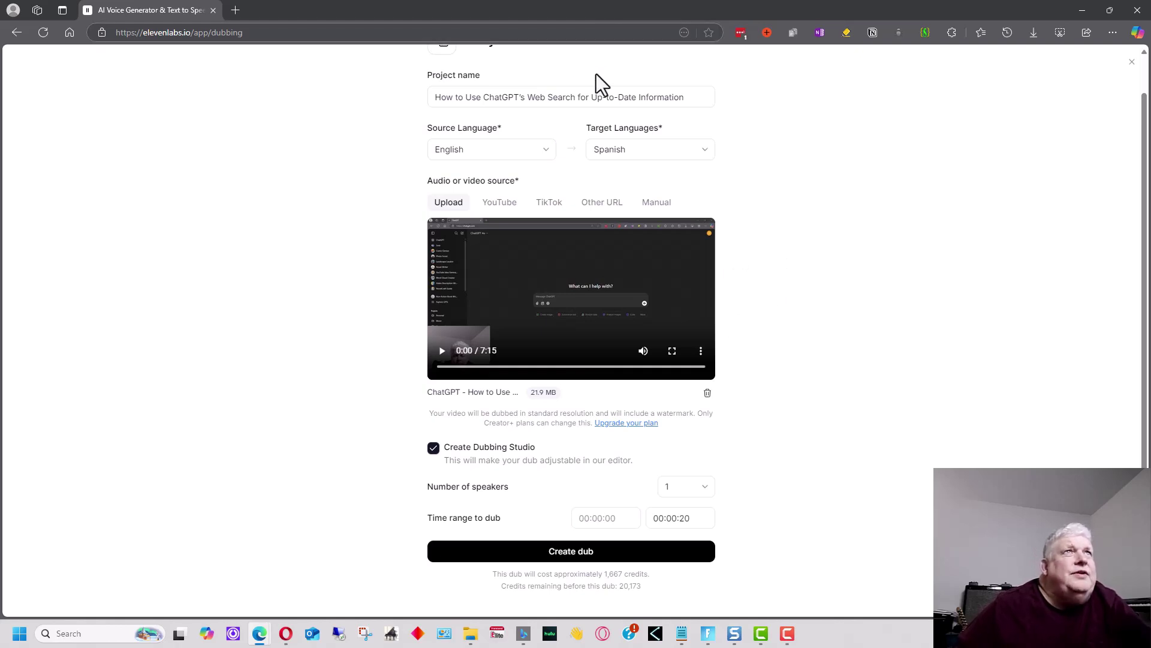
pyautogui.click(570, 559)
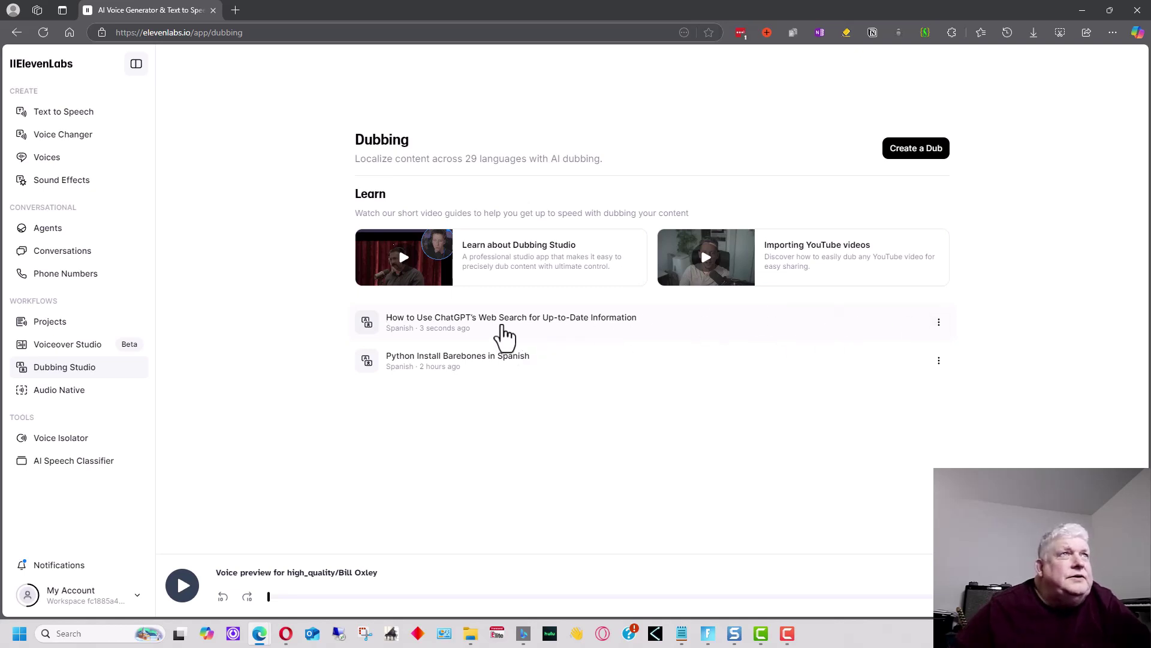
# Step: Open the new ChatGPT web search dub, look through its transcript and play the first seconds of the original audio
pyautogui.click(537, 324)
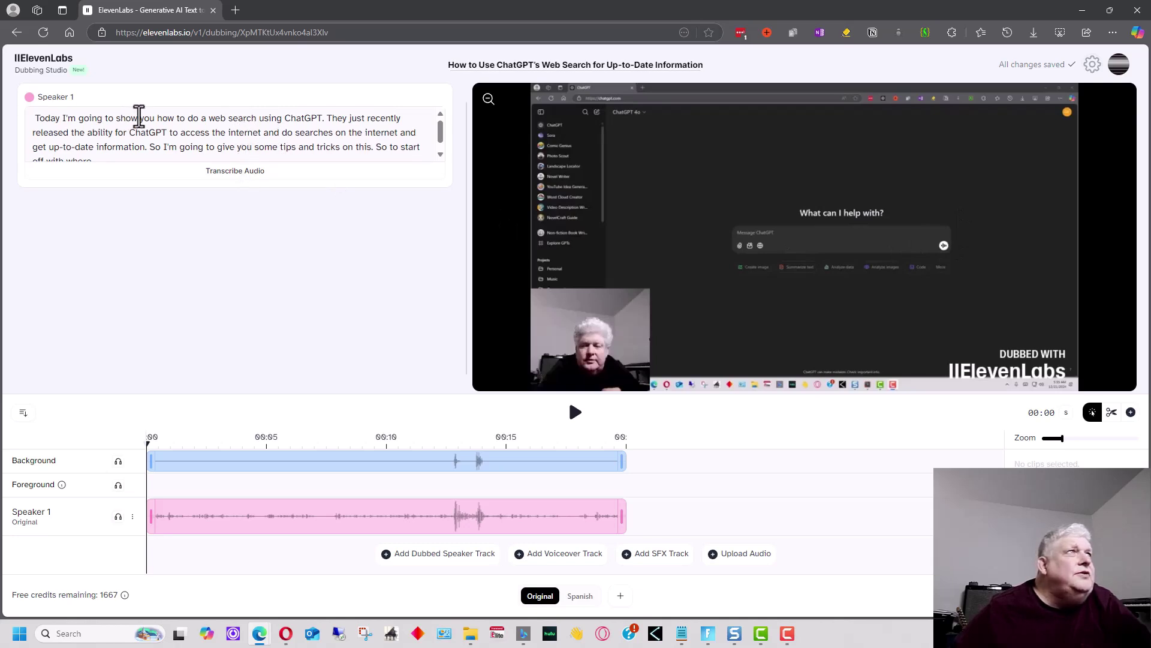
pyautogui.scroll(-1, 137, 120)
pyautogui.scroll(1, 137, 122)
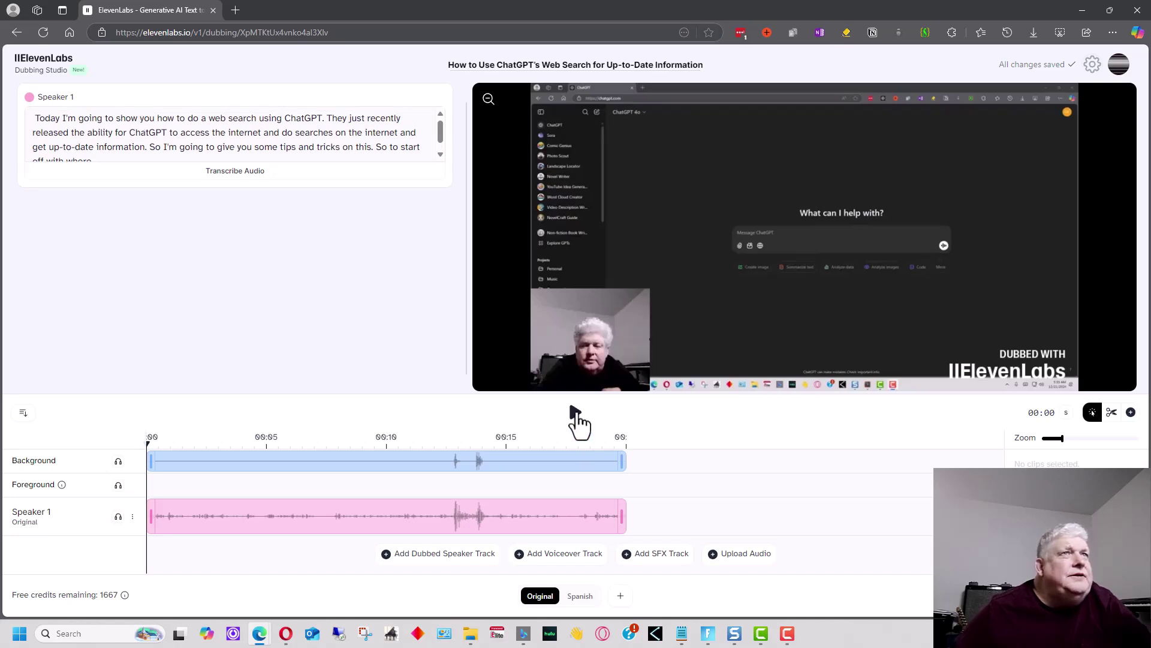
pyautogui.click(576, 413)
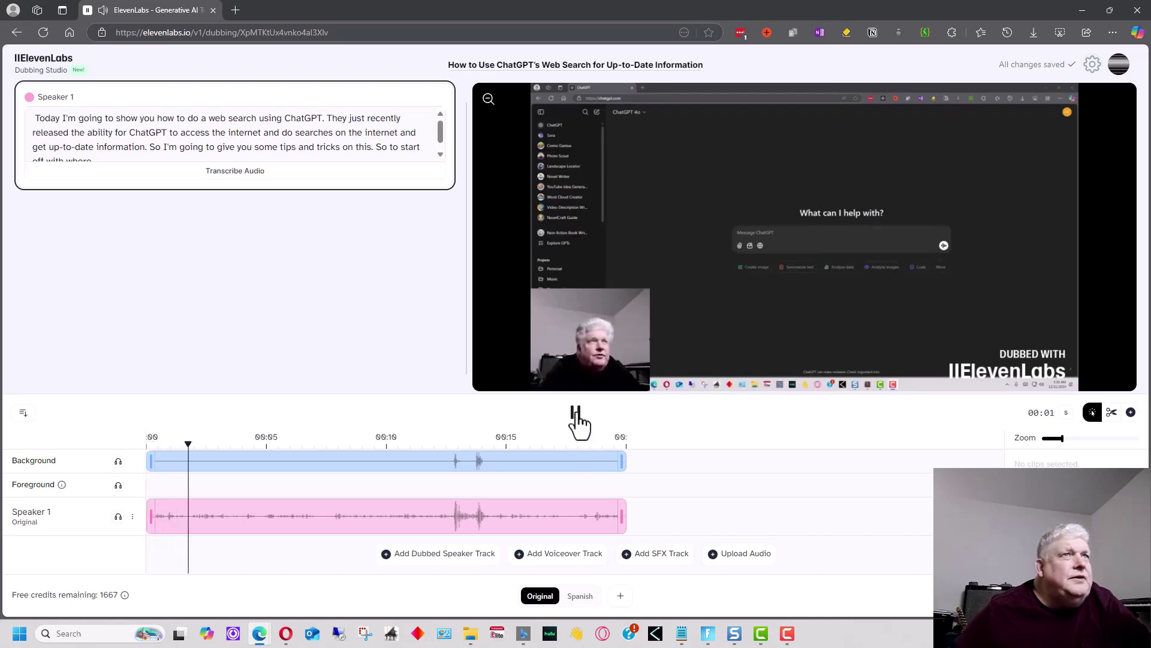
pyautogui.click(575, 414)
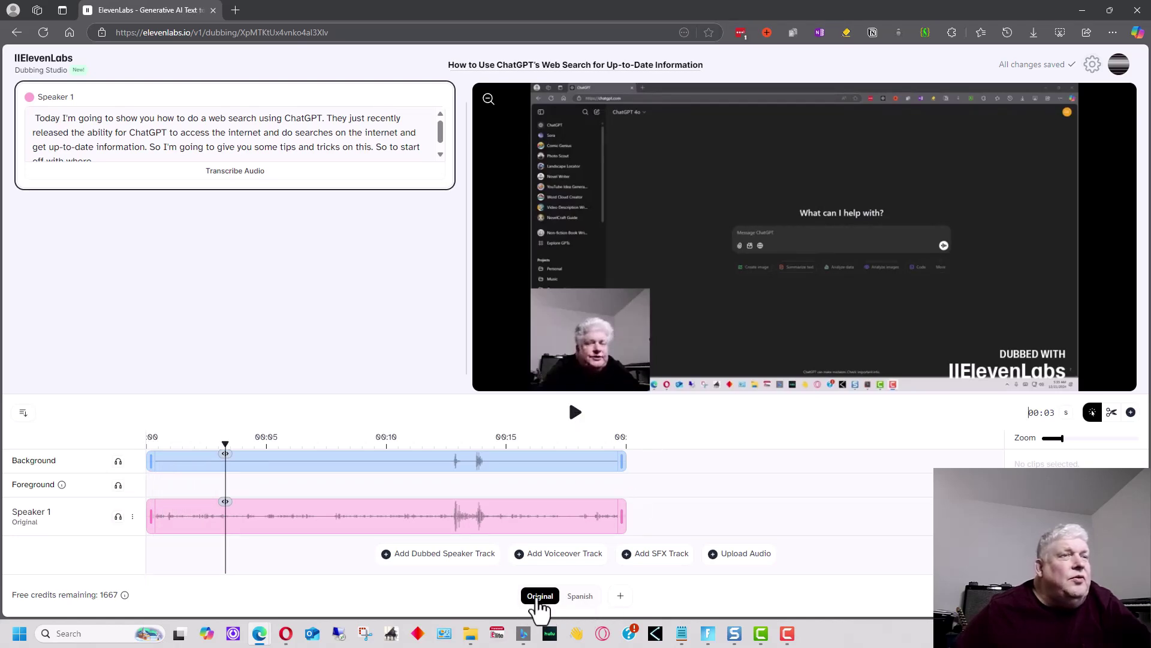
# Step: Play the Spanish dub onward from the current position, switch back to the original audio and pause playback
pyautogui.click(581, 597)
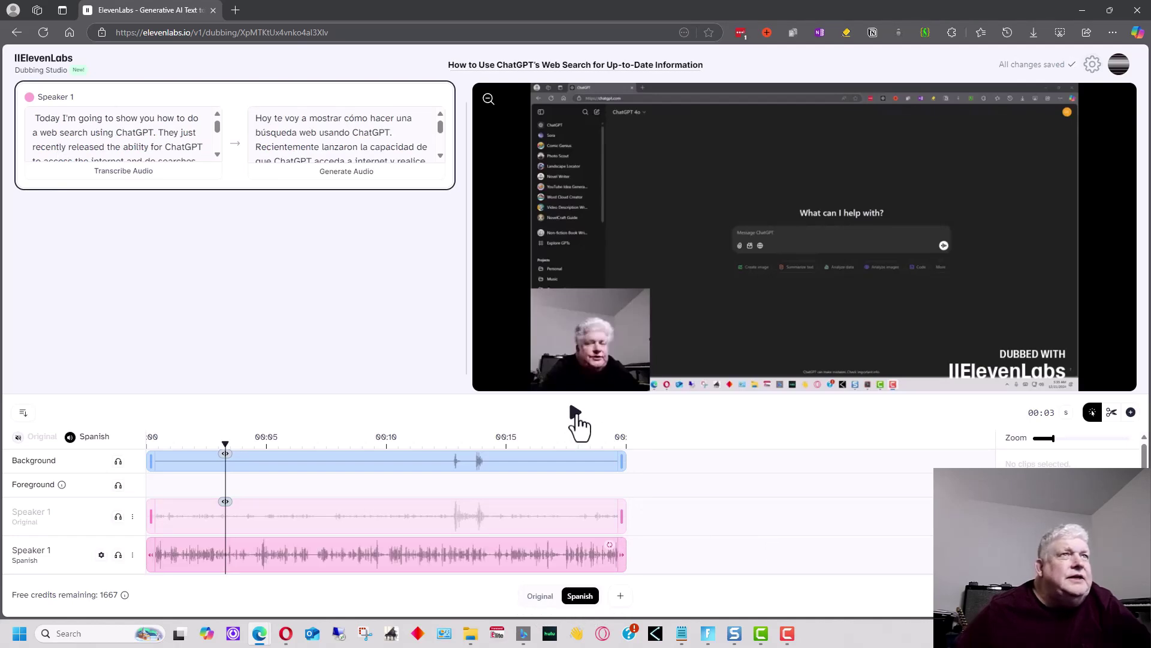
pyautogui.click(574, 412)
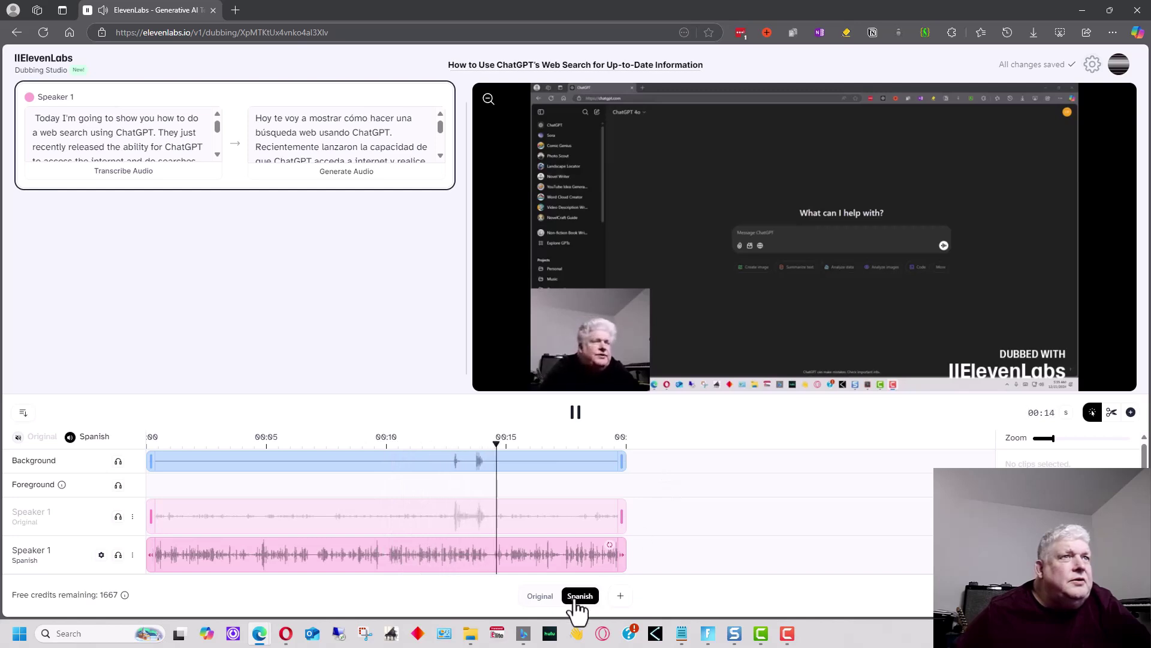
pyautogui.click(540, 596)
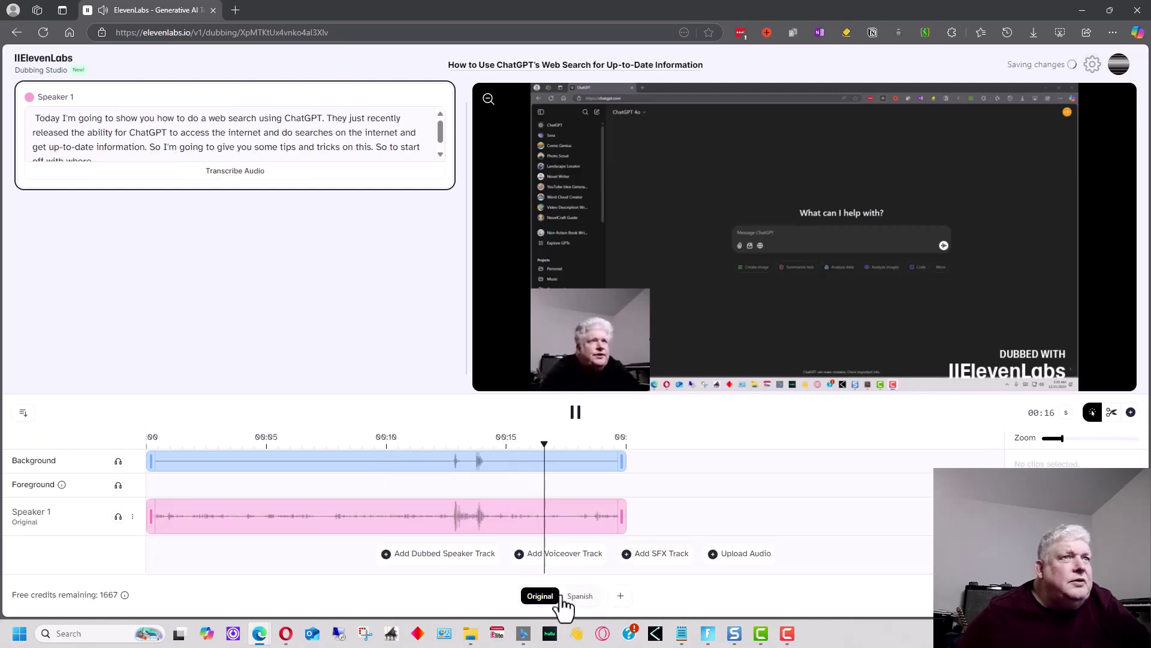
pyautogui.click(576, 413)
# Step: Replay the clip from the start, alternating between the original and Spanish audio, and pause on the Spanish version
pyautogui.moveTo(589, 450); pyautogui.dragTo(144, 441)
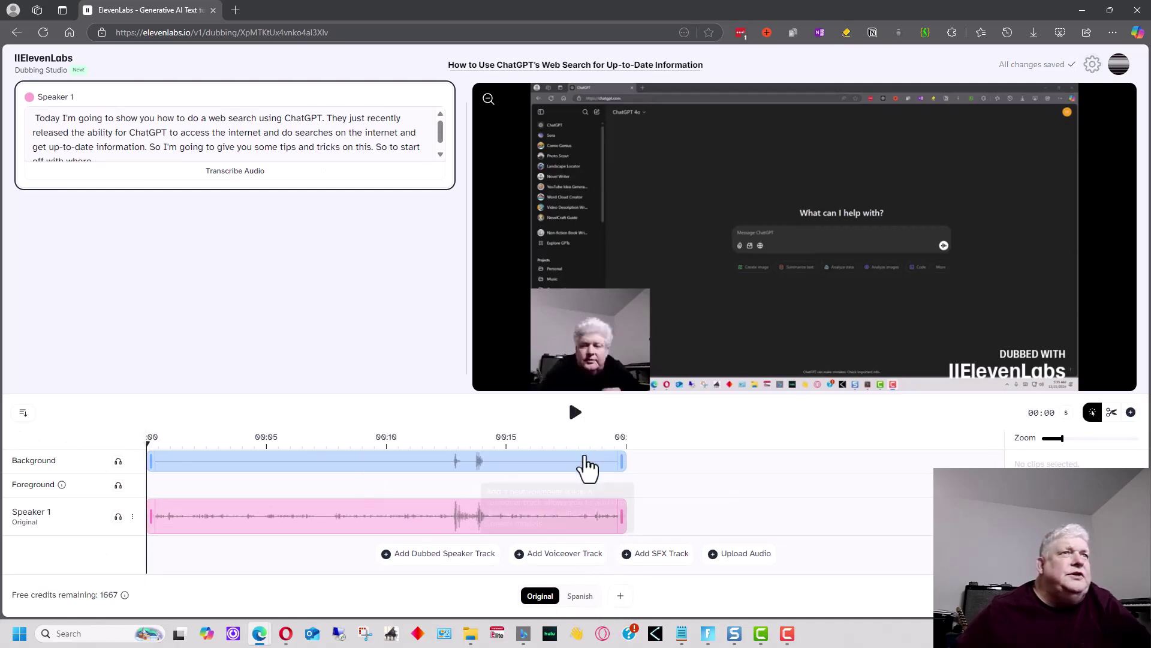
pyautogui.click(578, 415)
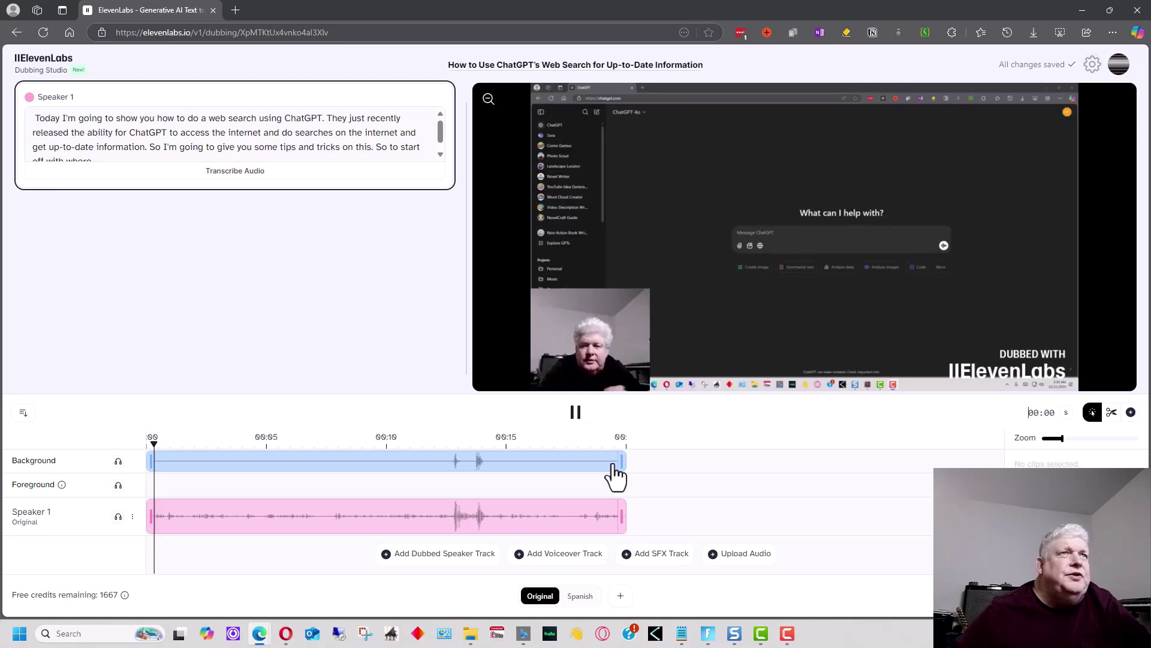
pyautogui.click(580, 595)
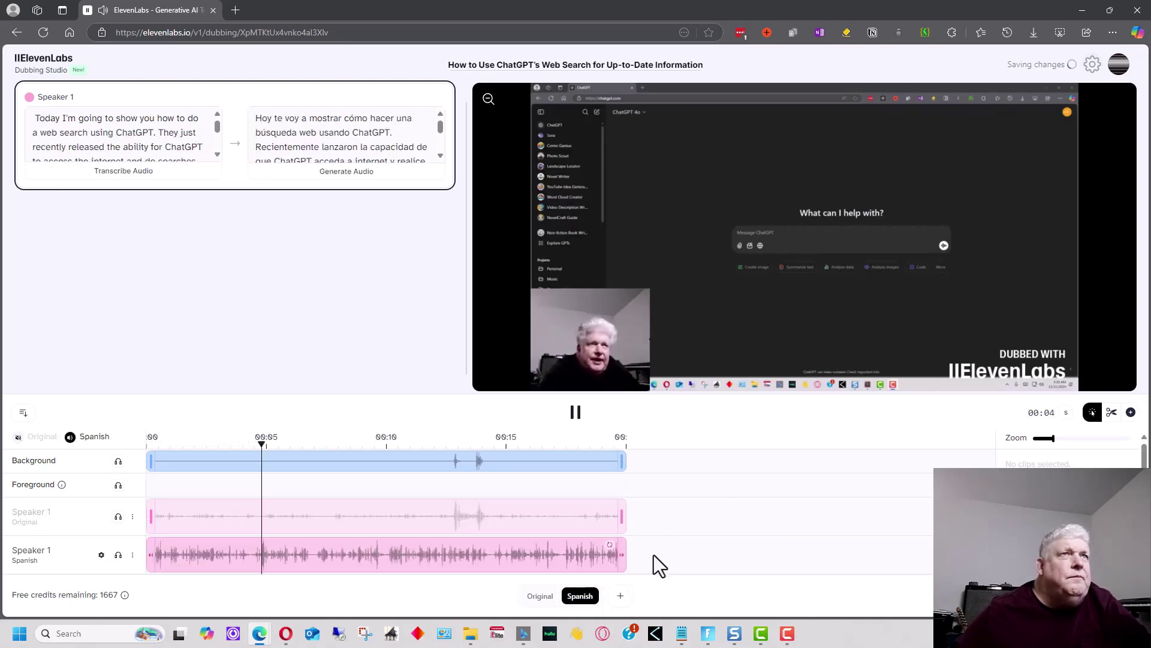
pyautogui.click(541, 596)
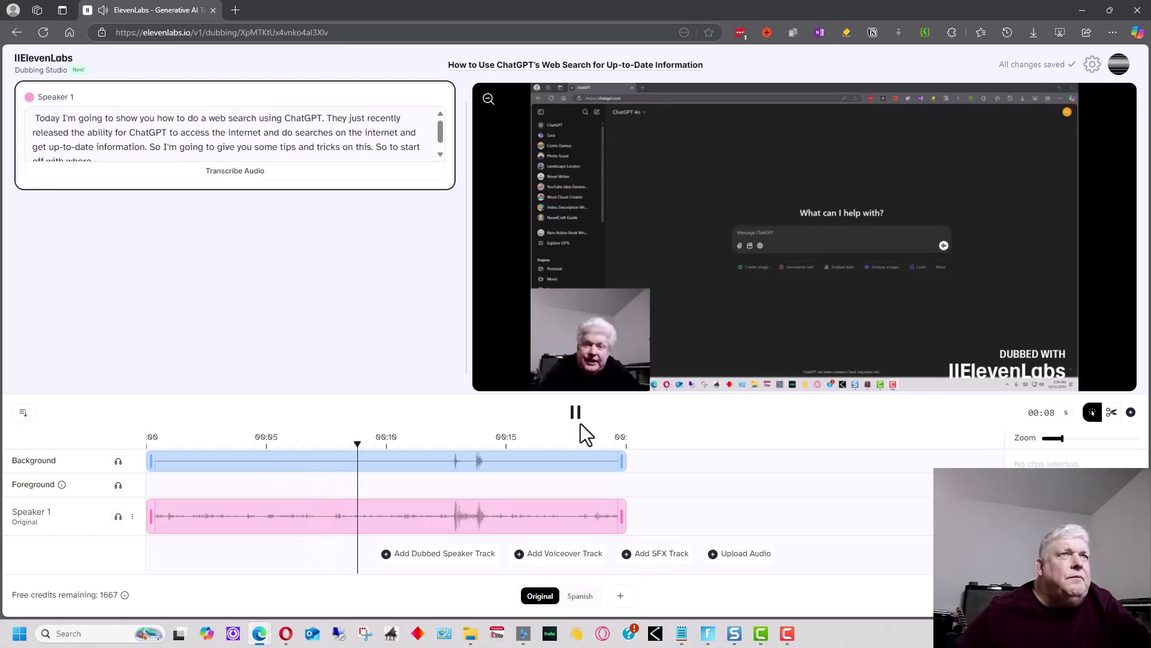
pyautogui.click(579, 596)
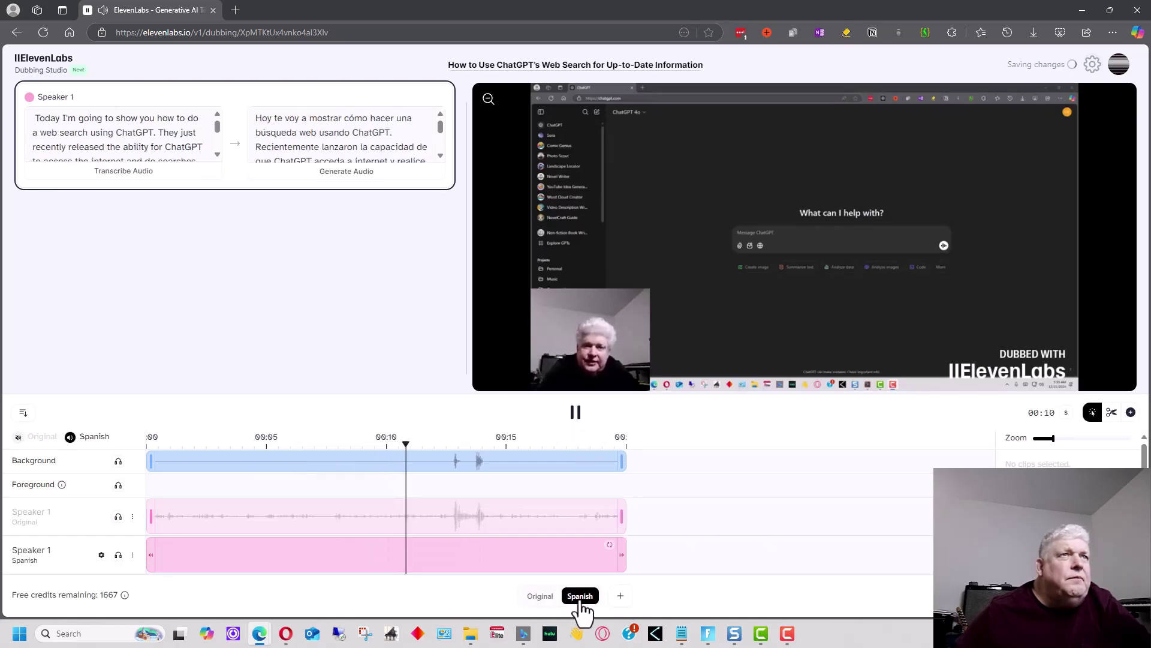
pyautogui.click(576, 414)
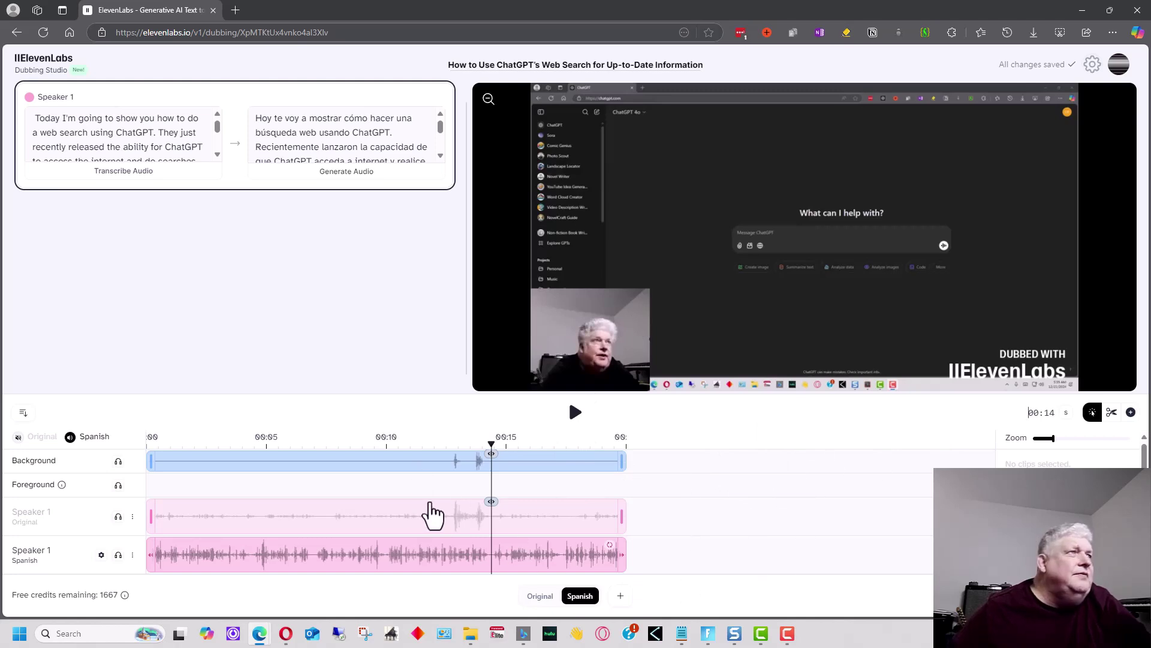
# Step: Review the voice and model choices in the Spanish Speaker 1 track's voice settings, then close the settings without changing anything
pyautogui.scroll(-1, 568, 525)
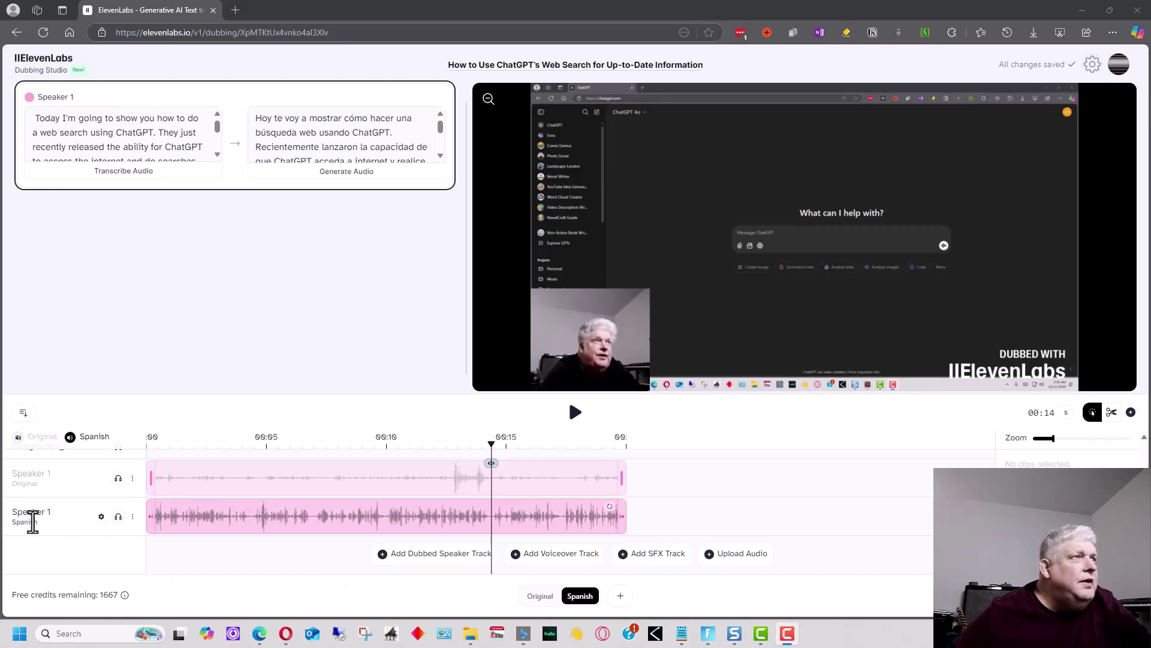
pyautogui.click(101, 517)
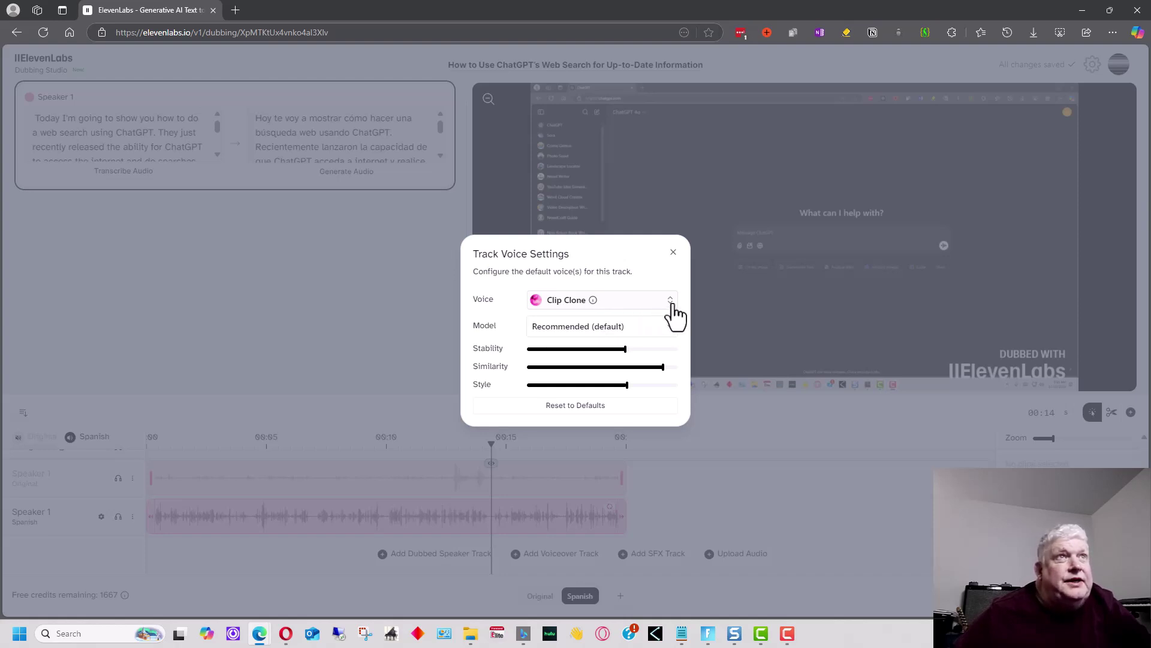
pyautogui.click(652, 304)
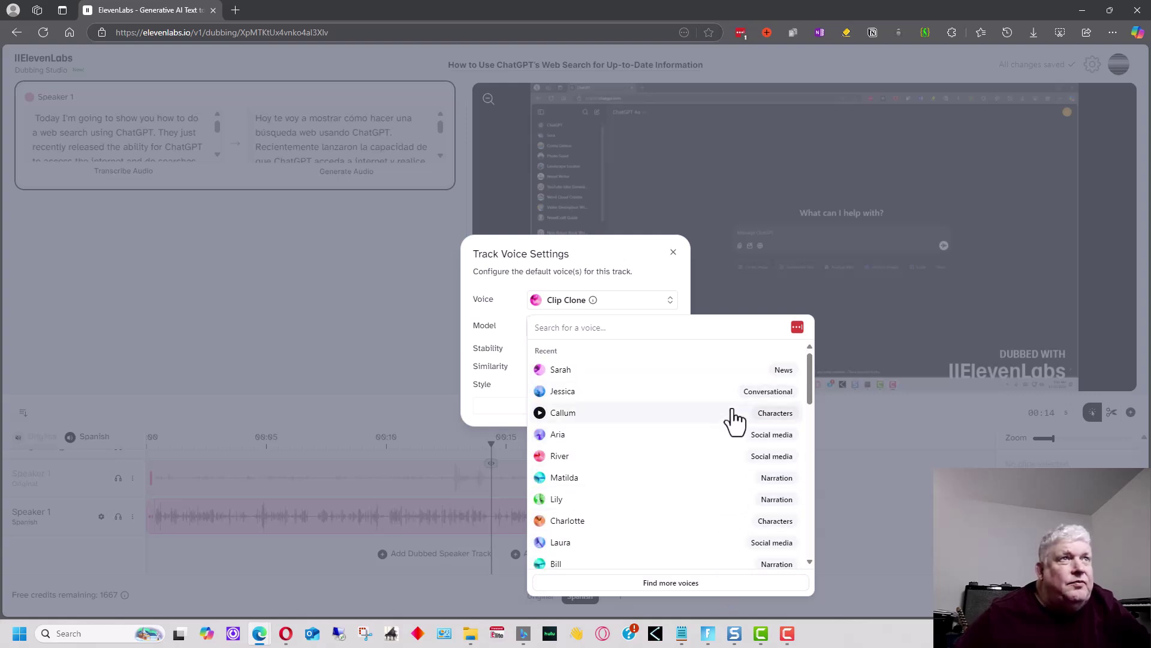
pyautogui.click(654, 267)
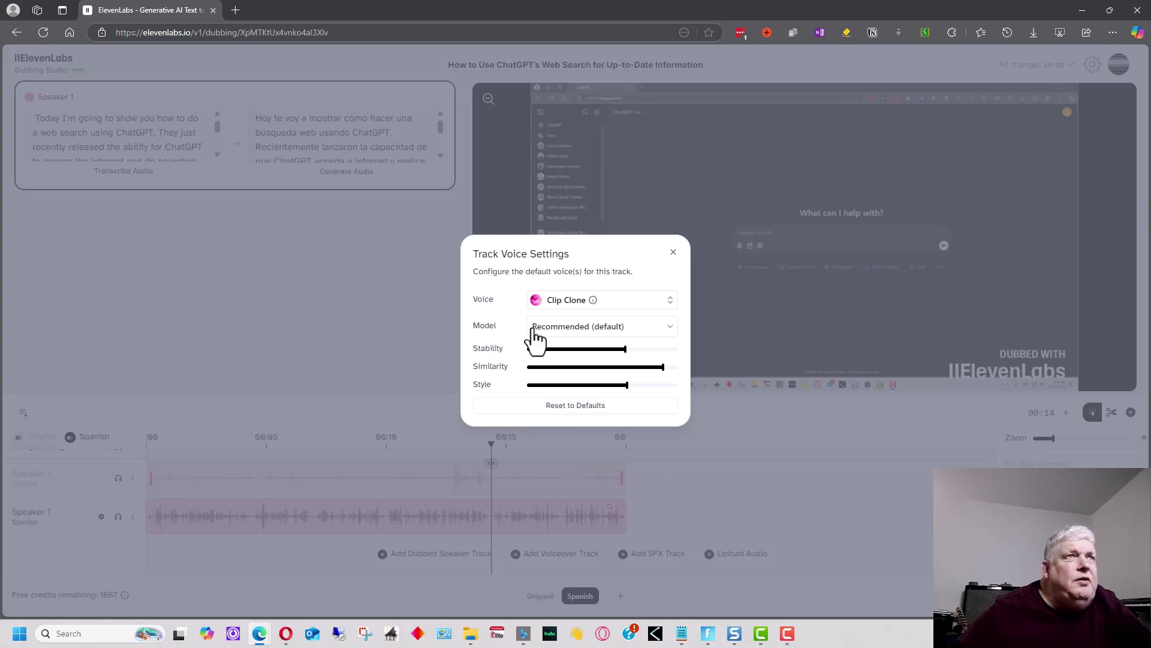
pyautogui.click(670, 328)
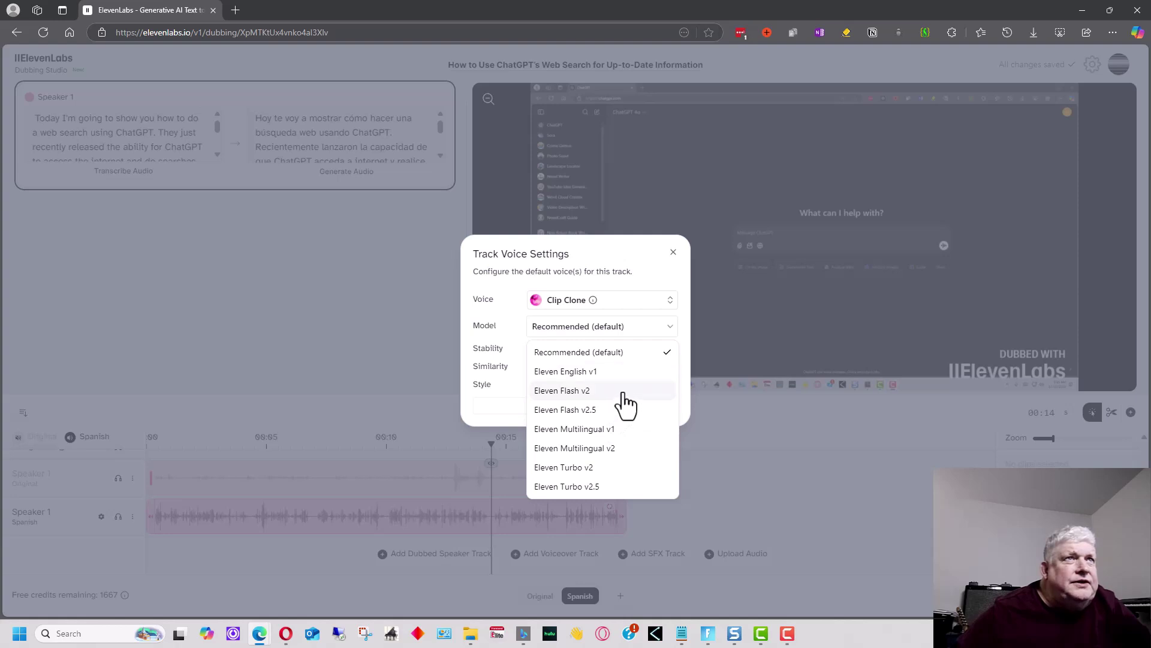
pyautogui.click(505, 329)
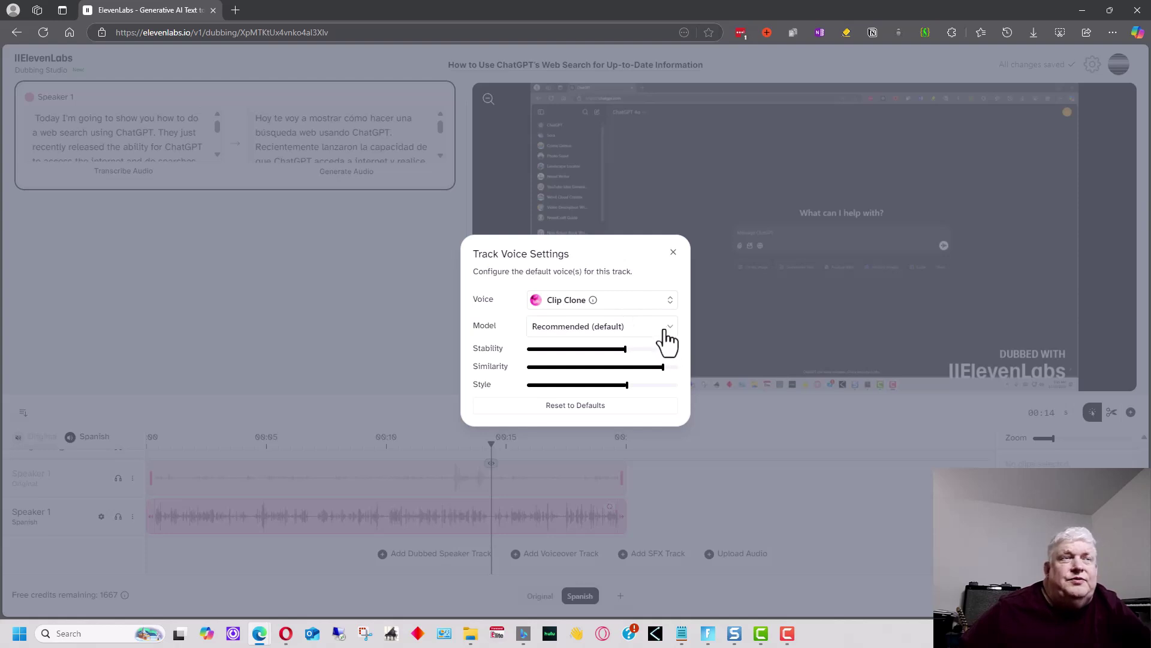
pyautogui.click(674, 252)
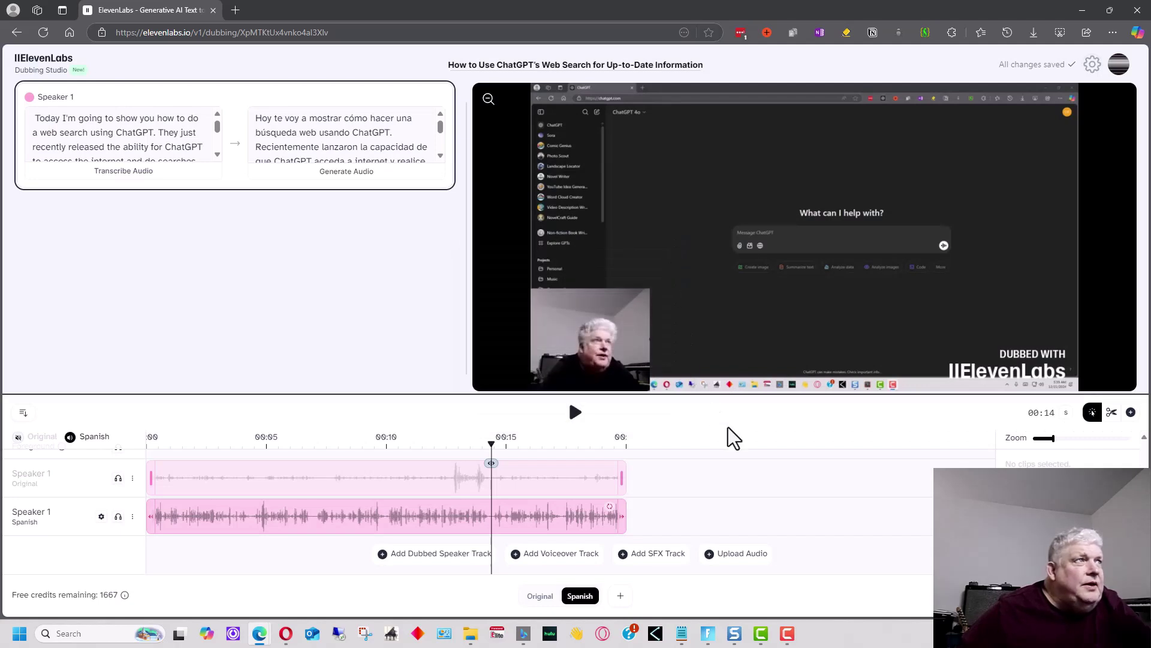
# Step: Review the language and file format choices for exporting the dub, then close the export dialog without exporting
pyautogui.scroll(1, 830, 474)
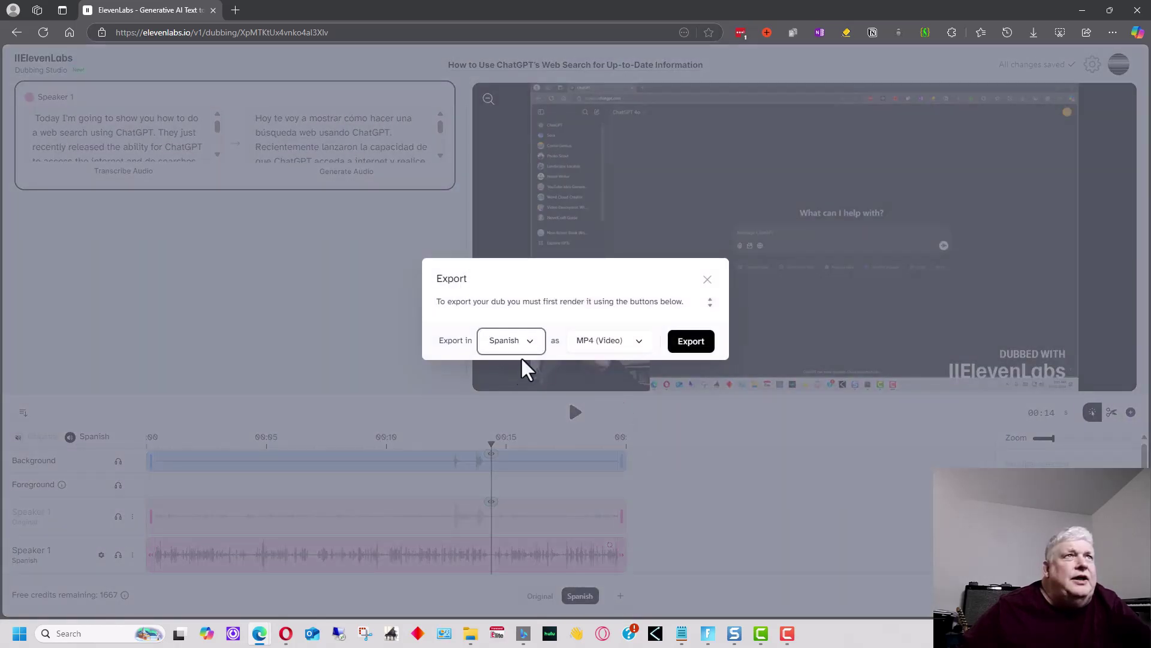
pyautogui.click(530, 342)
pyautogui.click(516, 371)
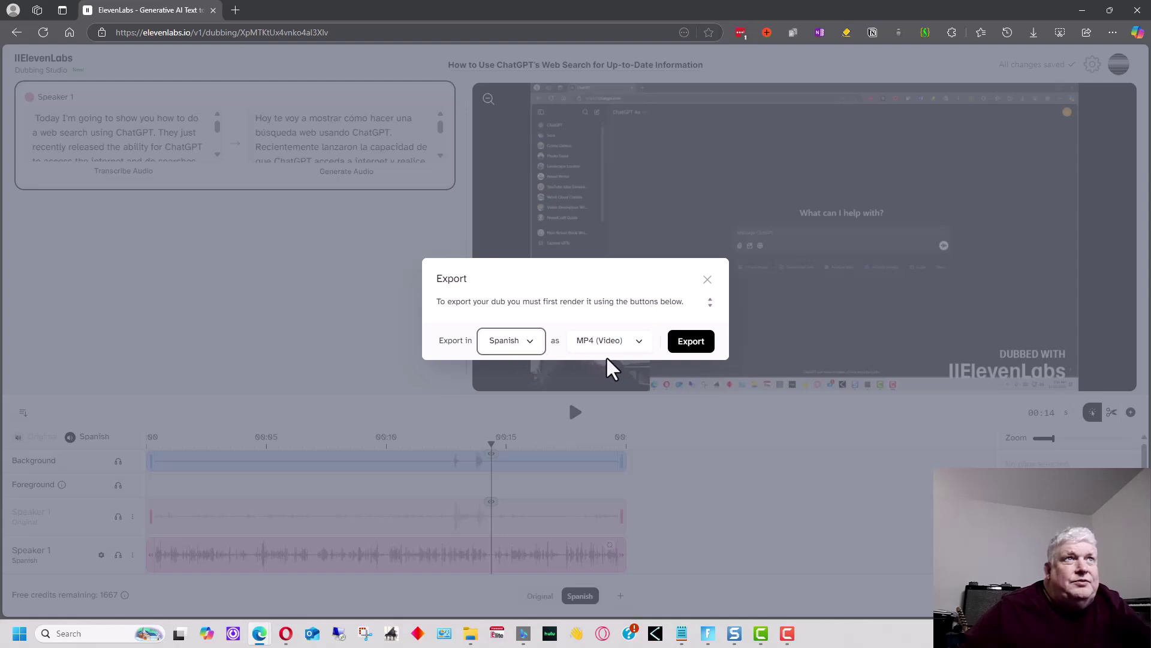
pyautogui.click(639, 342)
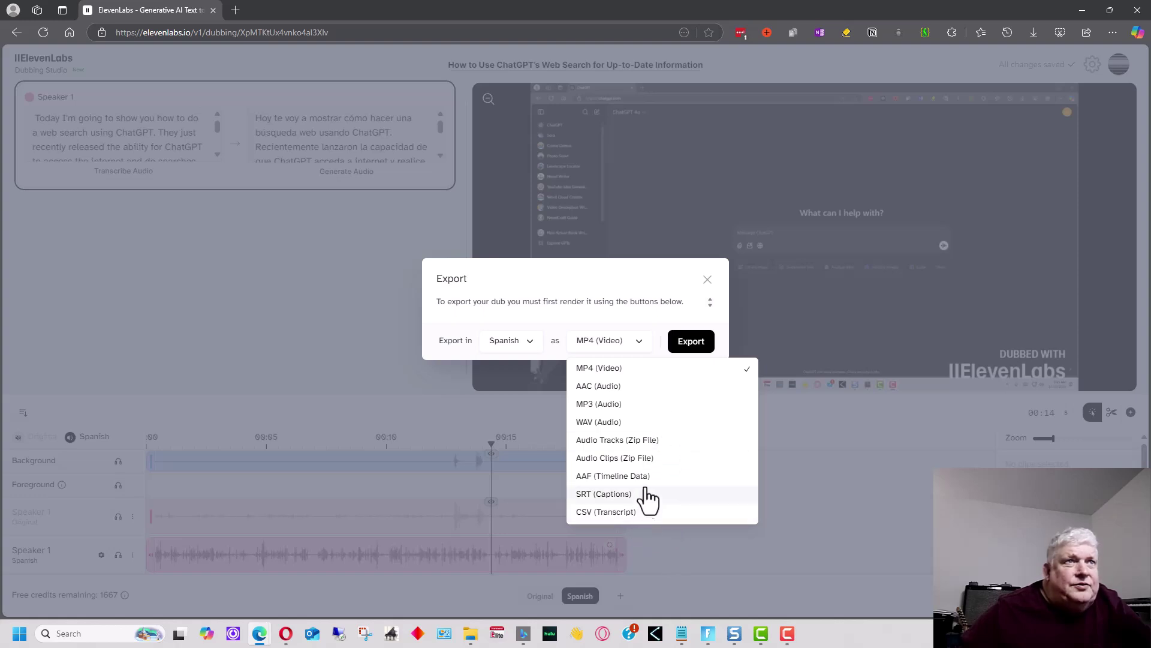
pyautogui.click(712, 283)
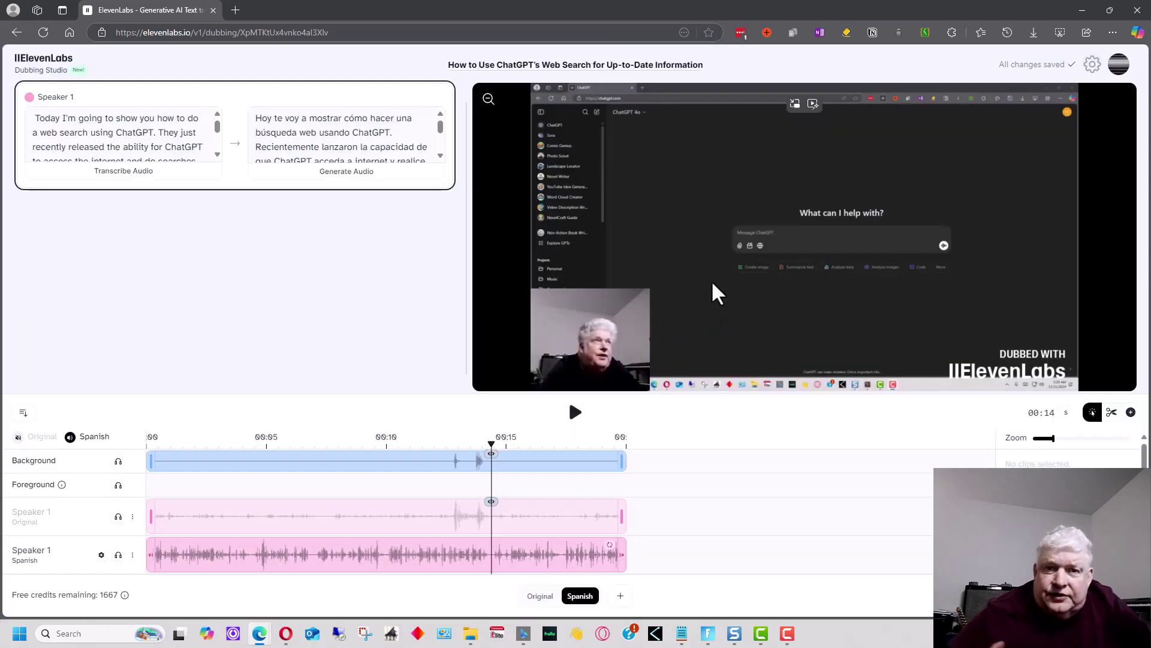